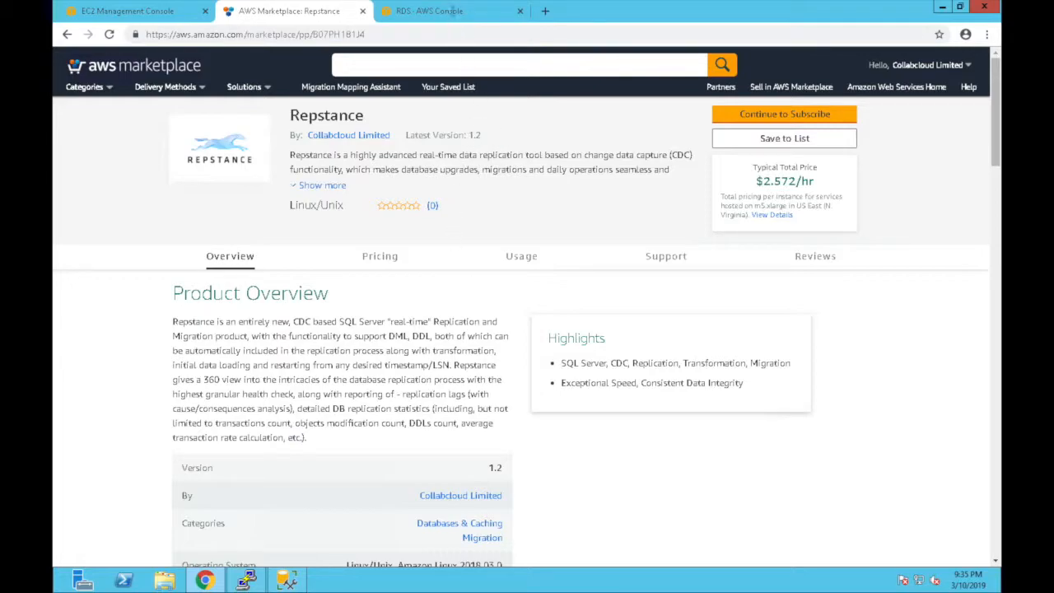
# - Inspect the sdemo and then the tdemo database details, returning to the RDS Databases list each time
pyautogui.click(452, 11)
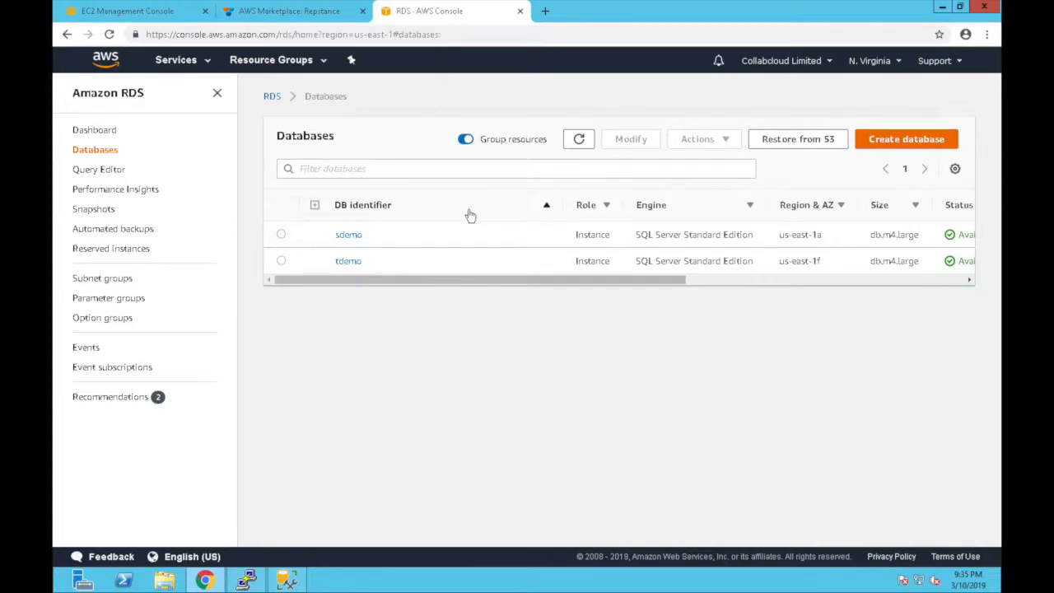
pyautogui.click(339, 238)
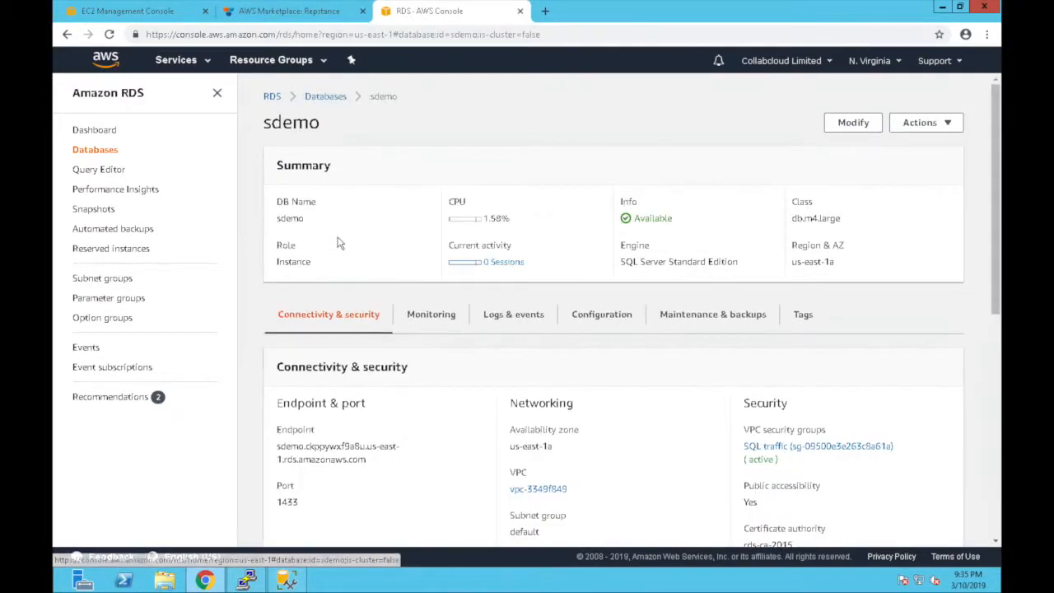
pyautogui.click(329, 97)
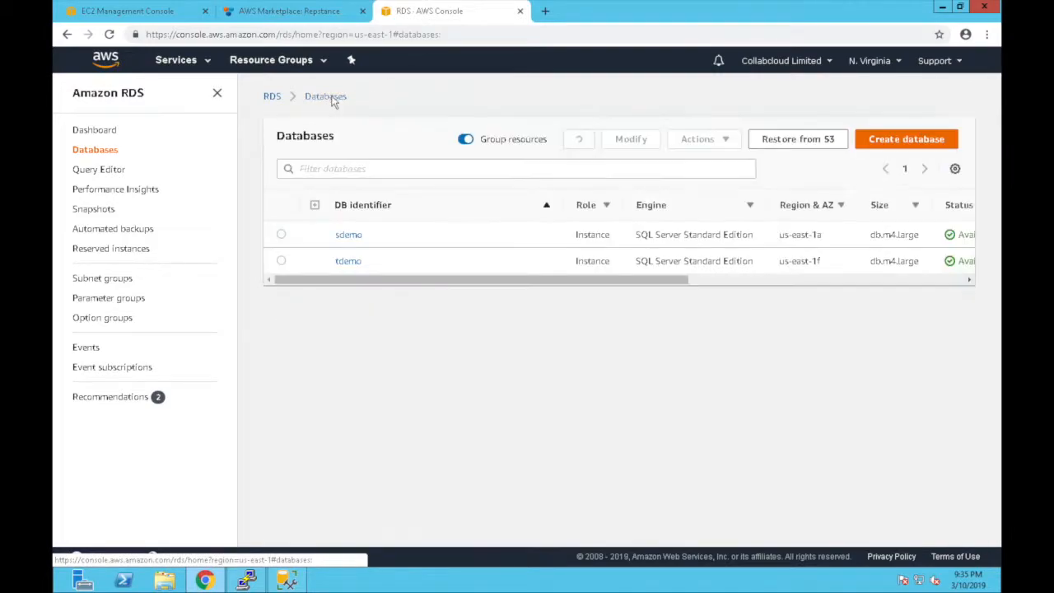
pyautogui.click(349, 267)
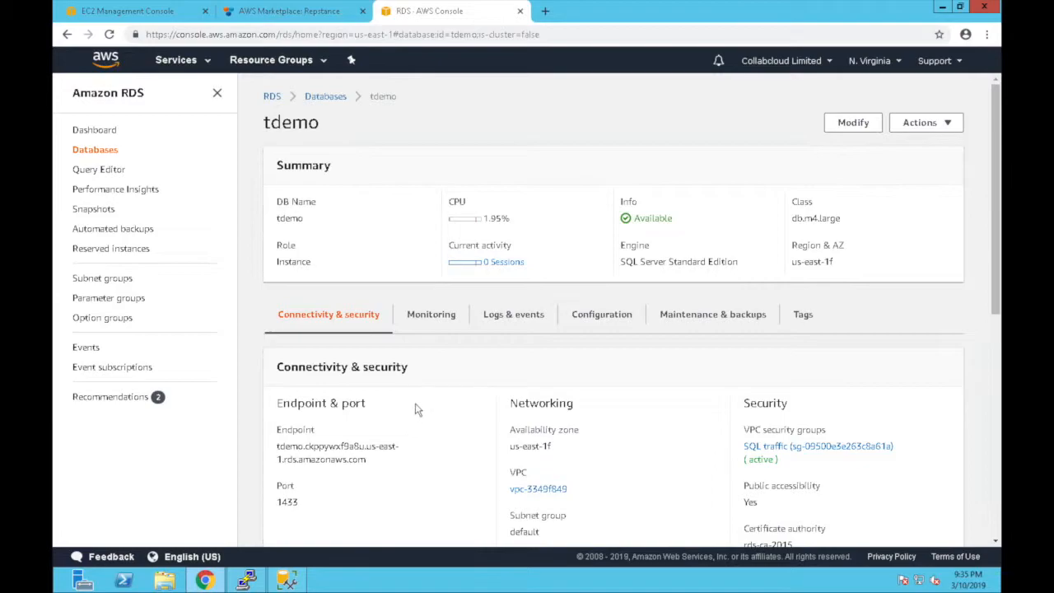
pyautogui.click(328, 99)
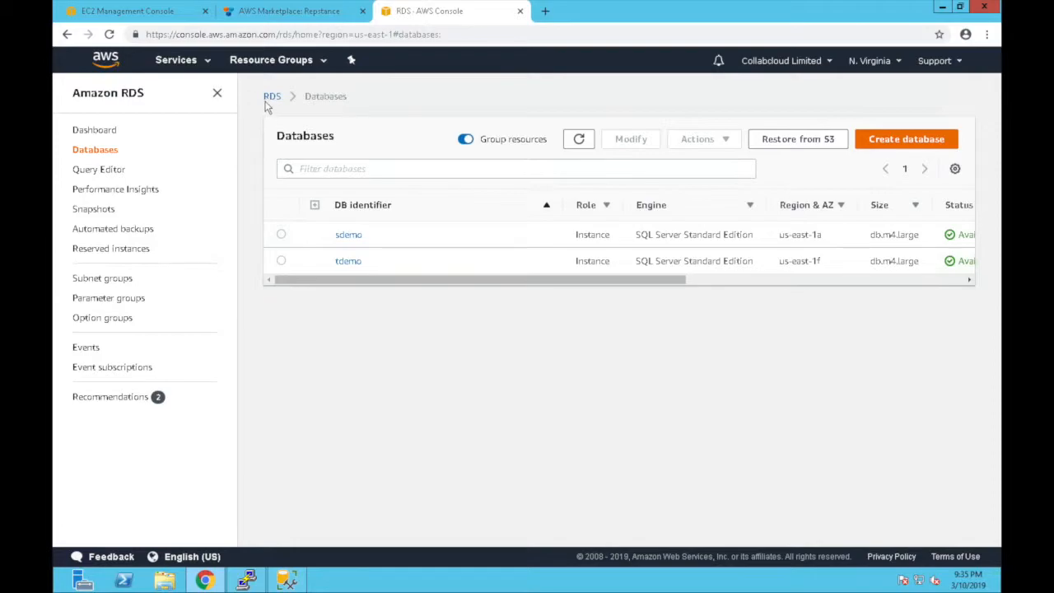
pyautogui.click(165, 17)
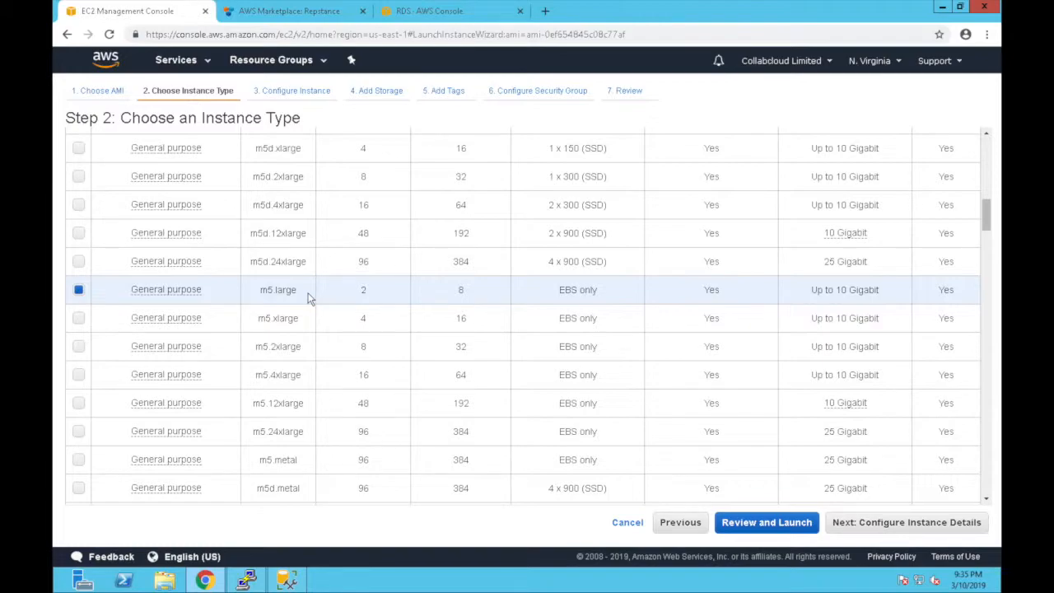
# - Launch the m5.large Repstance instance with the repstance_demo key pair, acknowledging the private key file
pyautogui.click(761, 524)
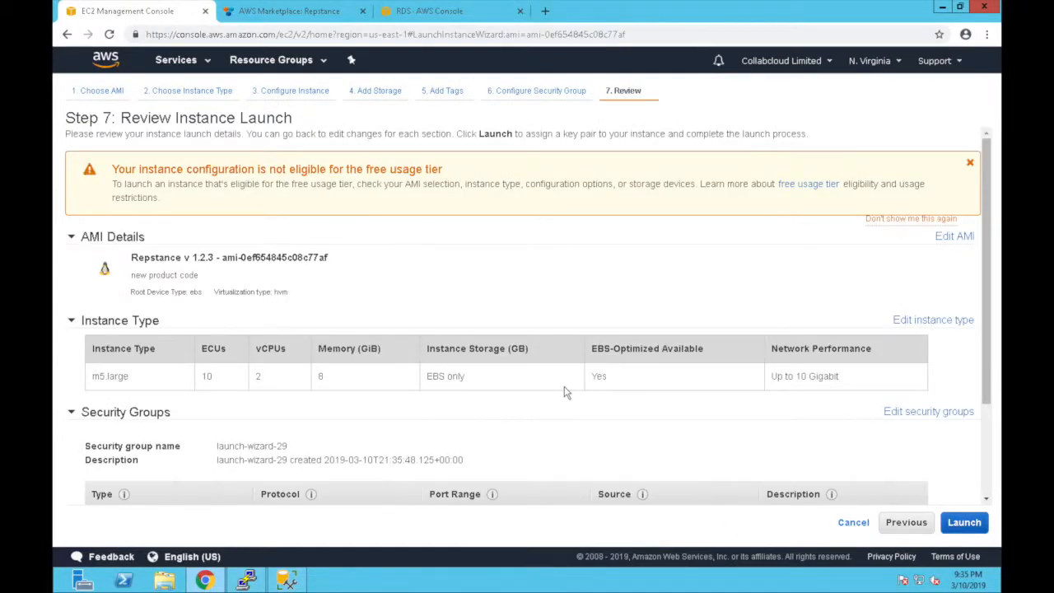
pyautogui.scroll(-1, 595, 313)
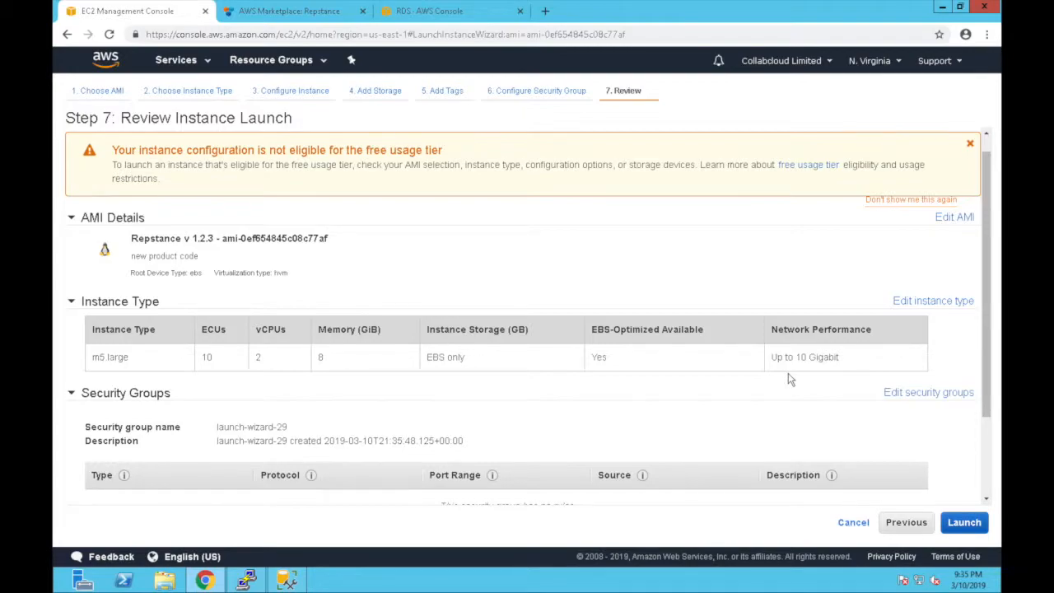
pyautogui.click(963, 522)
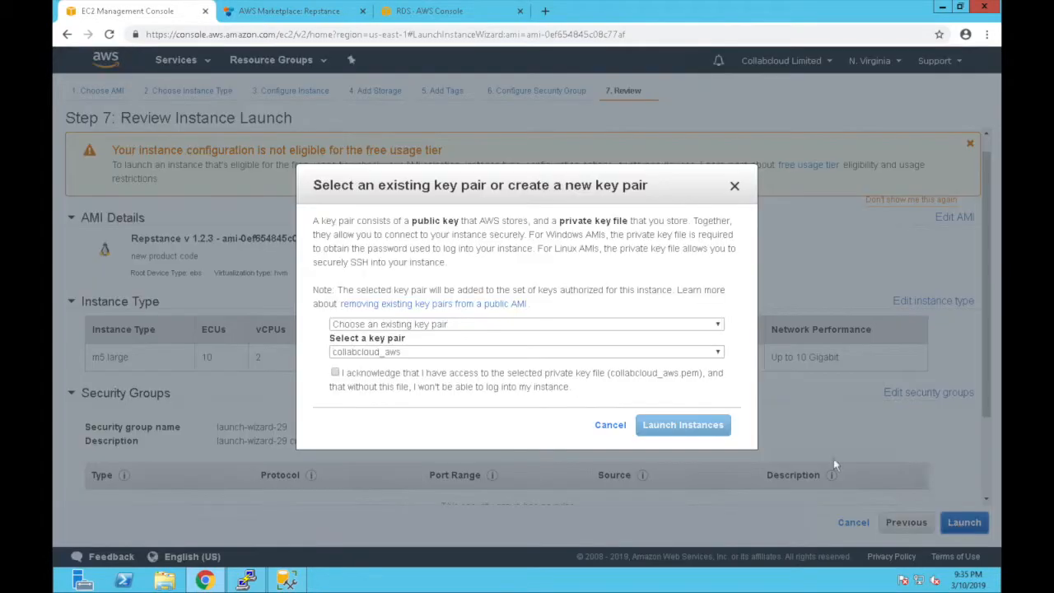
pyautogui.click(558, 352)
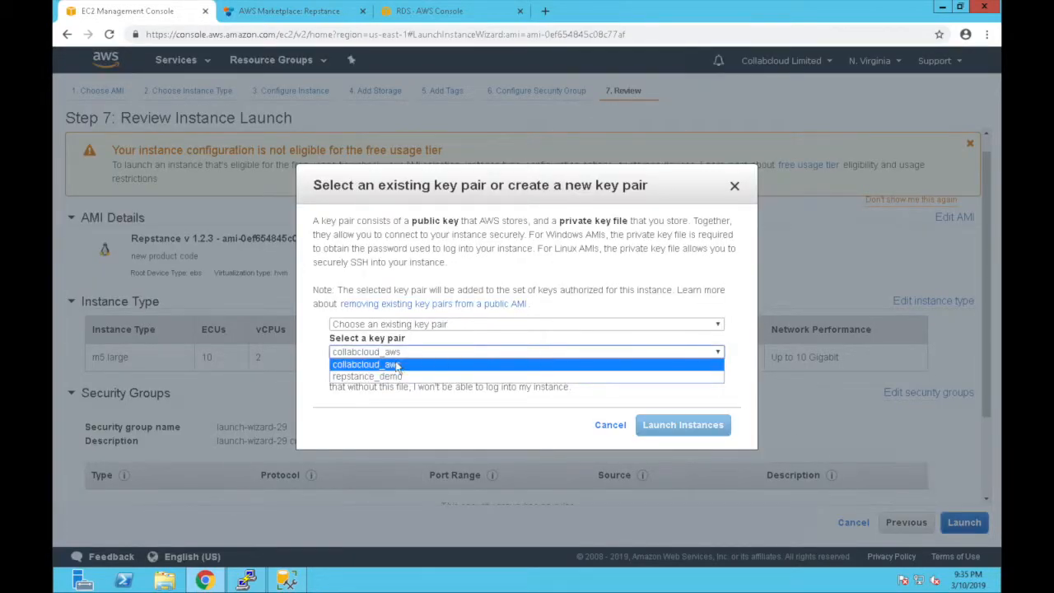
pyautogui.click(381, 376)
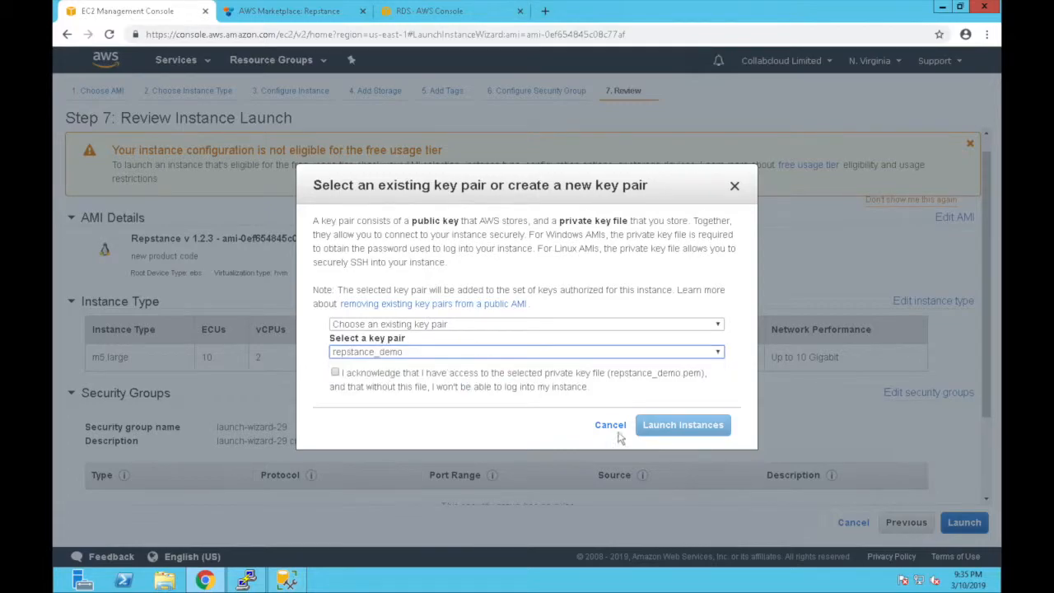
pyautogui.click(336, 374)
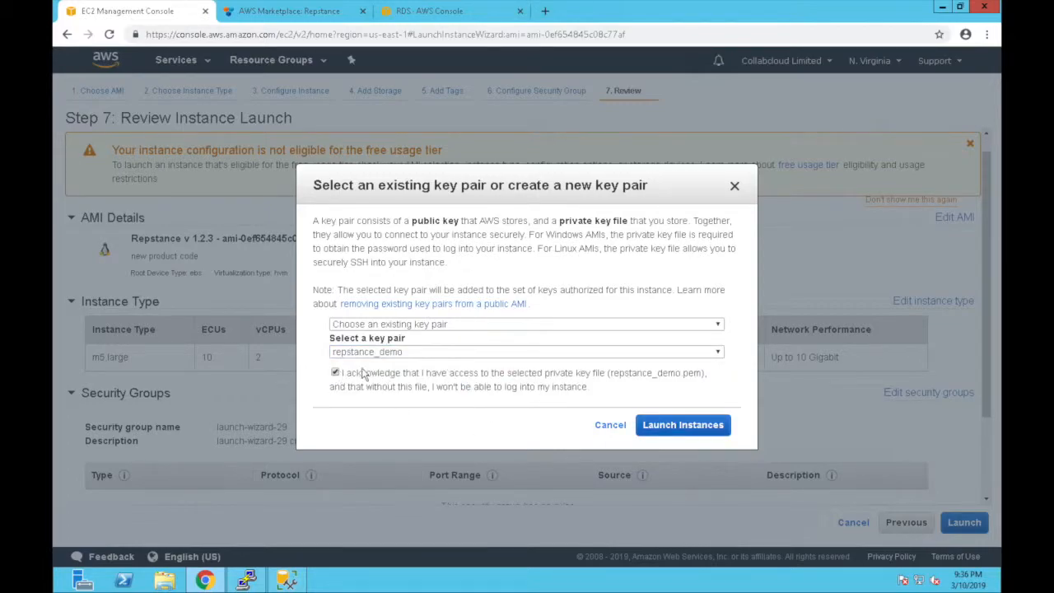
pyautogui.click(679, 426)
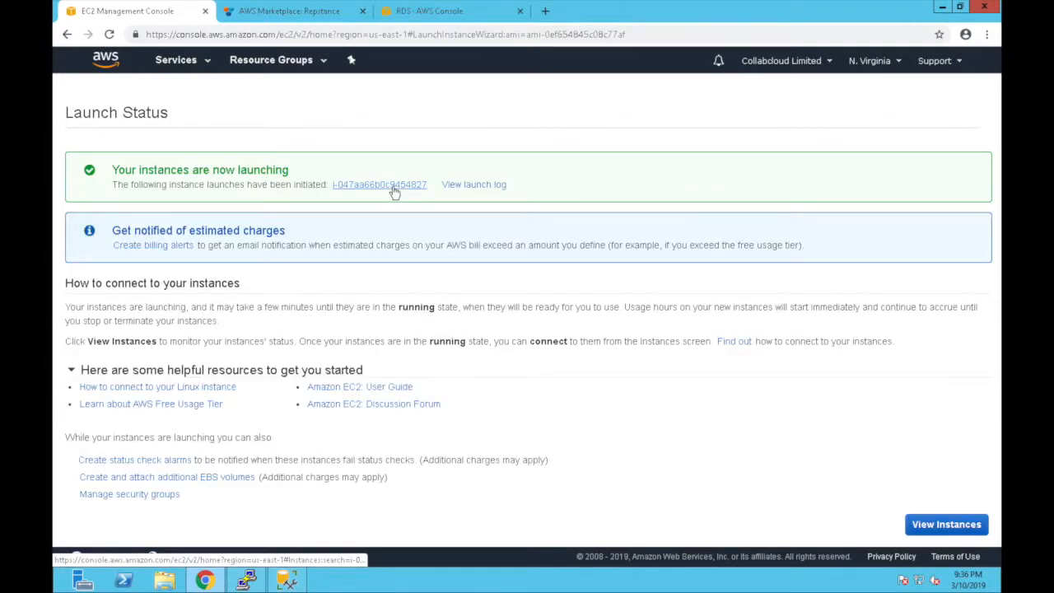
# - Name the newly launched instance 'repstance demo'
pyautogui.click(394, 188)
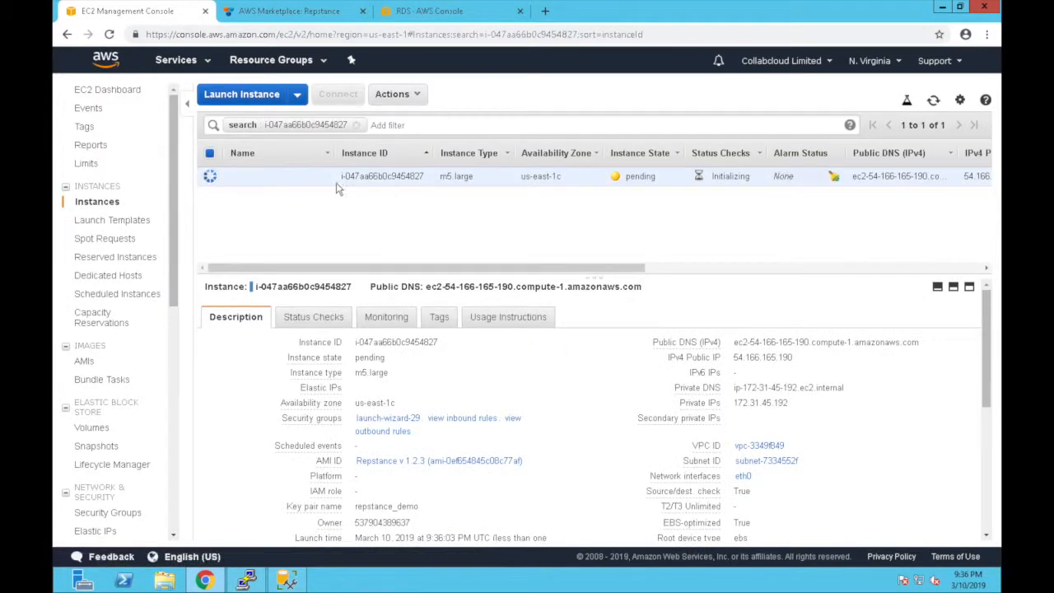
pyautogui.click(324, 178)
pyautogui.write('repsta')
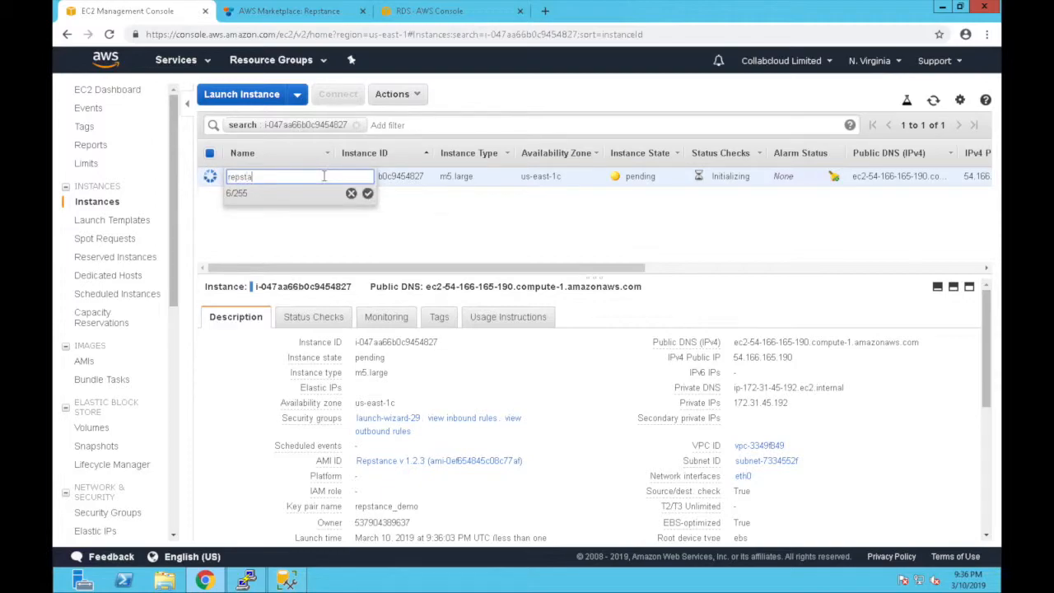
pyautogui.write('nce demo')
pyautogui.click(367, 193)
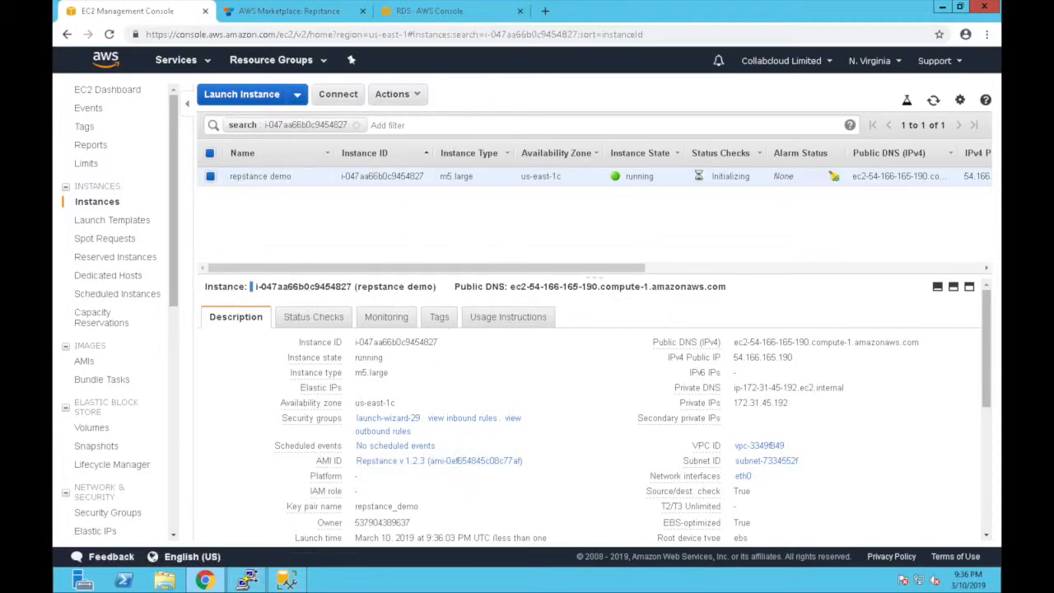
pyautogui.rightClick(256, 581)
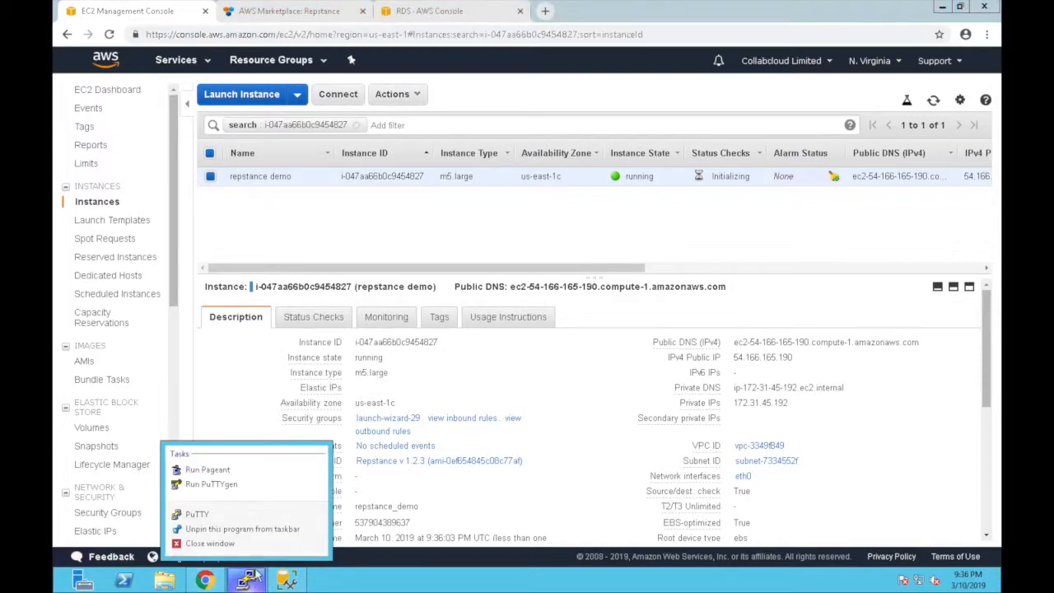
# - Set the PuTTY host to ec2-user@ followed by the instance's copied public IP 54.166.165.190
pyautogui.click(271, 513)
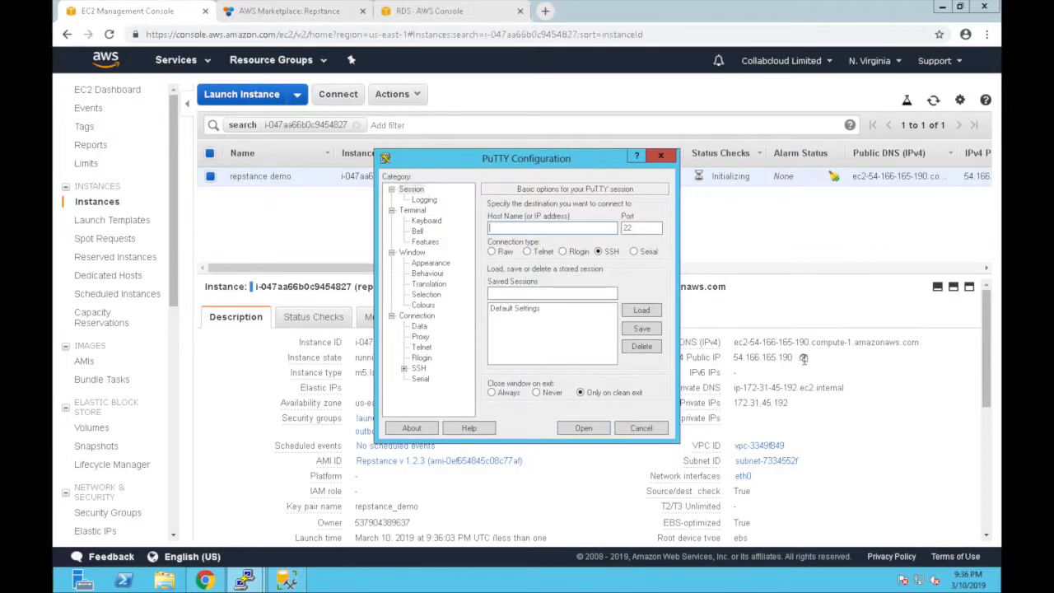
pyautogui.click(804, 360)
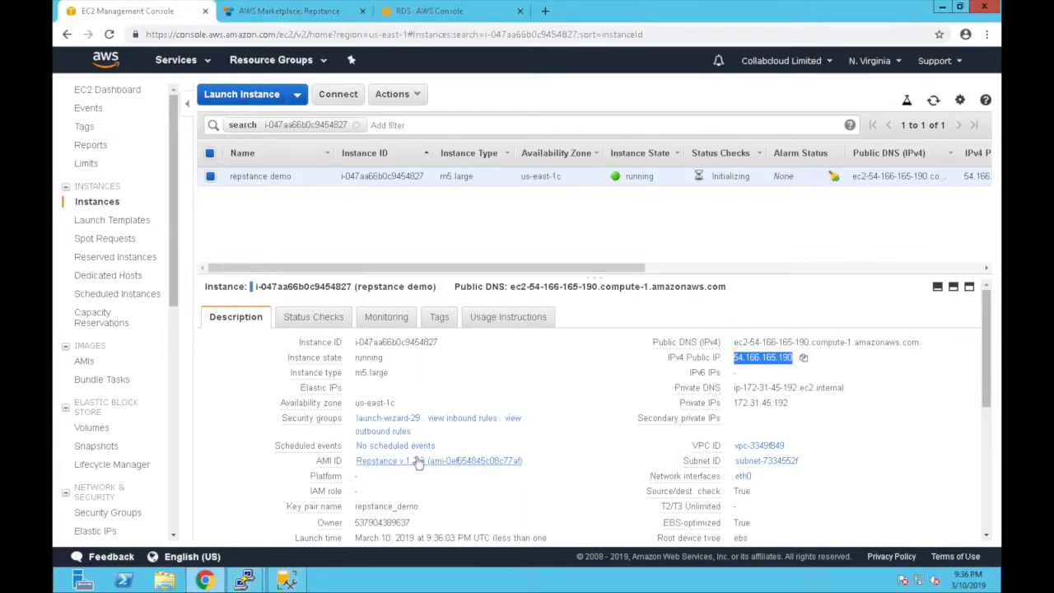
pyautogui.moveTo(244, 581)
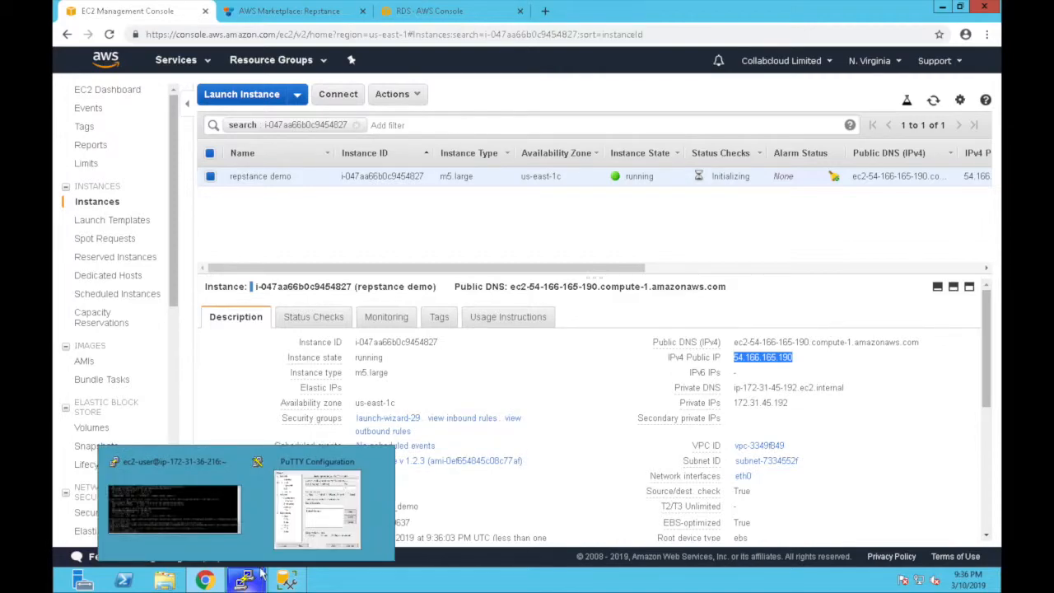
pyautogui.click(323, 513)
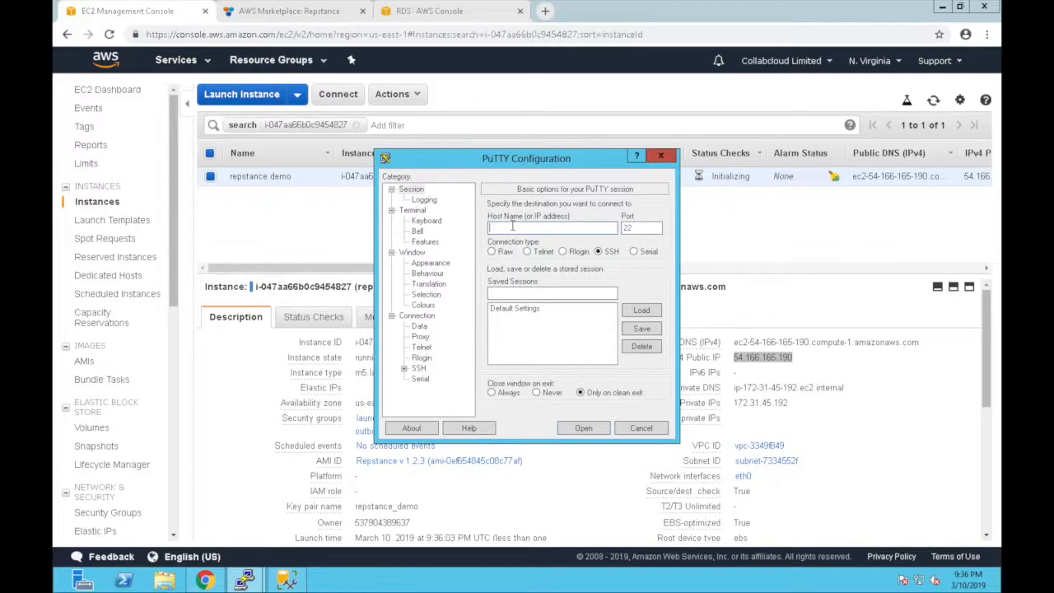
pyautogui.write('ec2-user@')
pyautogui.hotkey('ctrl', 'v')
# - Use repstance-demo-key.ppk for SSH authentication, then connect and trust the server's host key
pyautogui.click(405, 368)
pyautogui.click(432, 359)
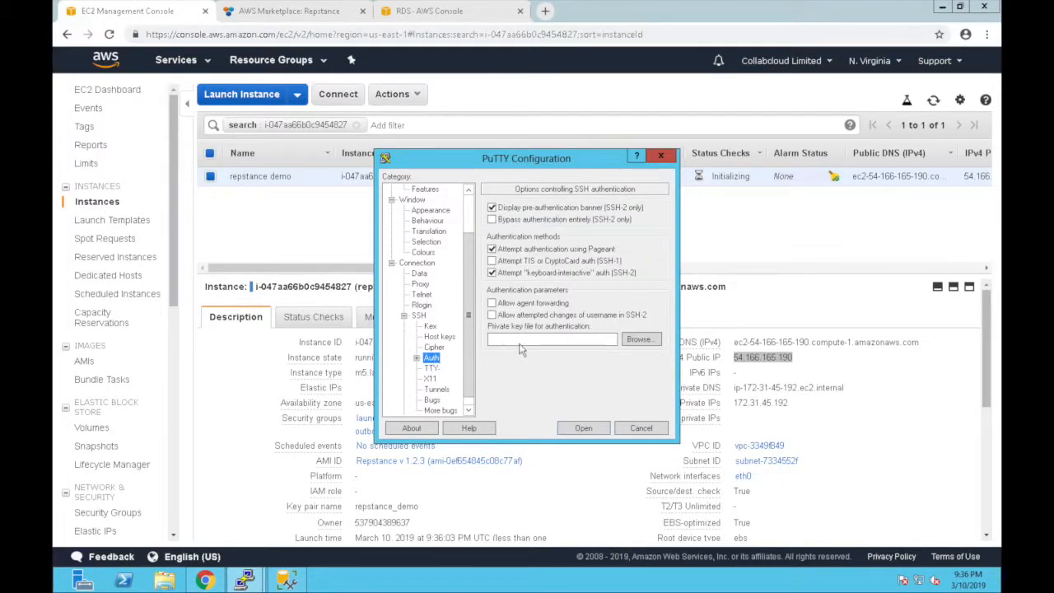
pyautogui.click(645, 340)
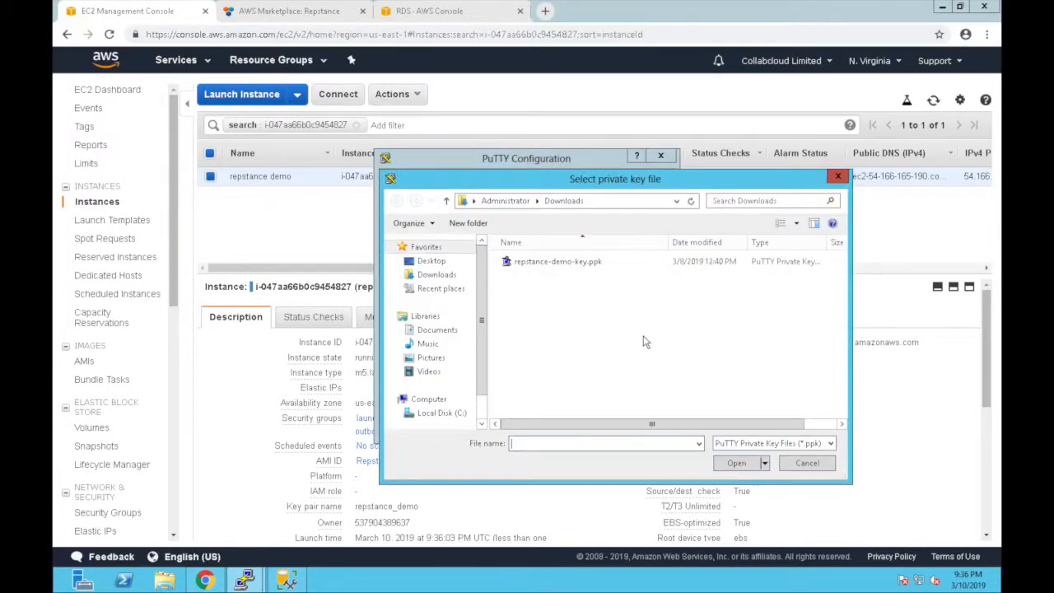
pyautogui.click(566, 268)
pyautogui.doubleClick(566, 268)
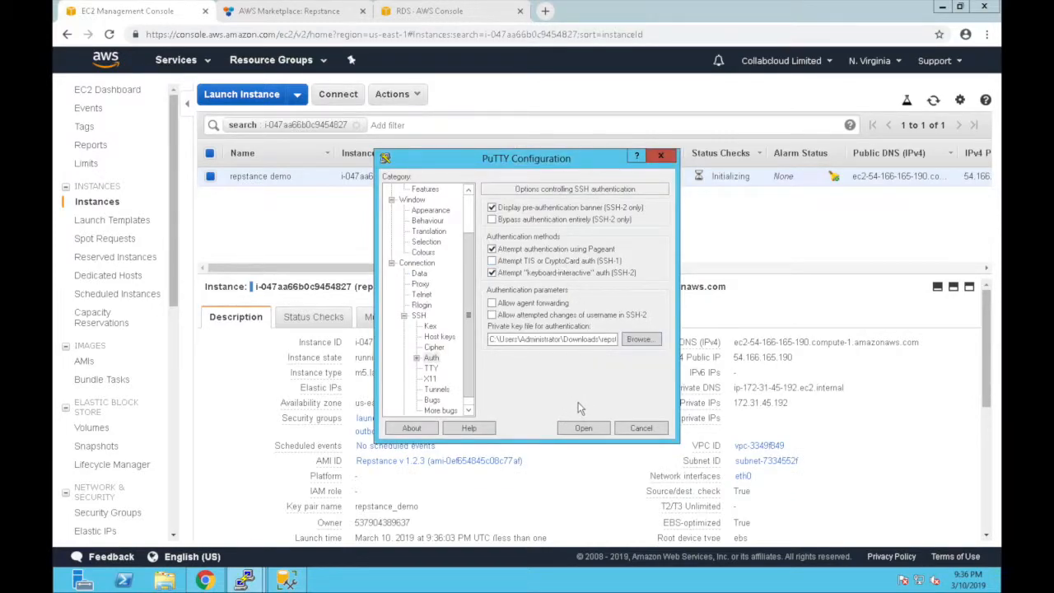
pyautogui.click(582, 428)
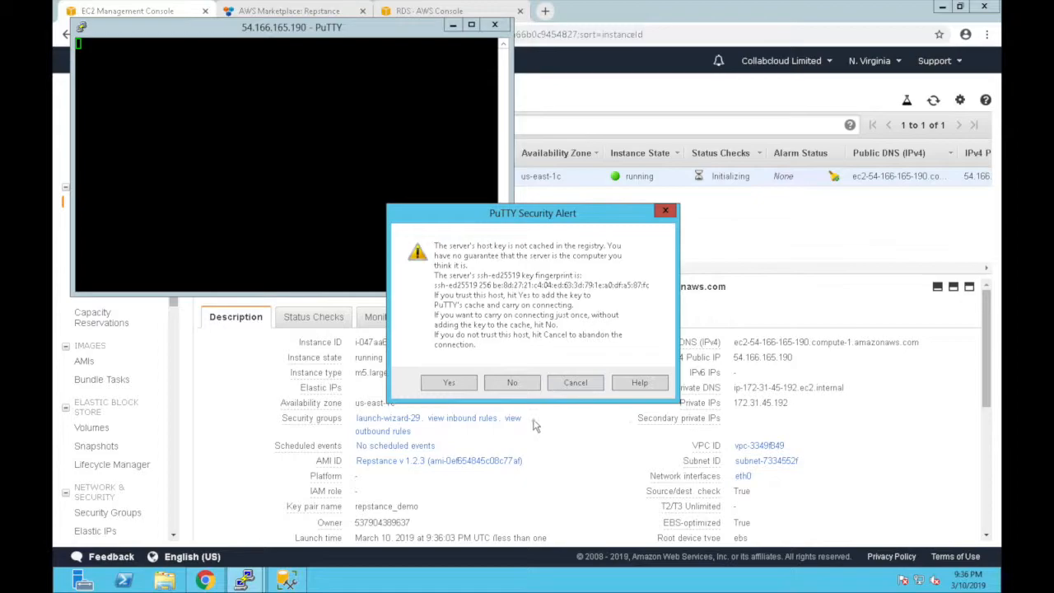
pyautogui.click(459, 386)
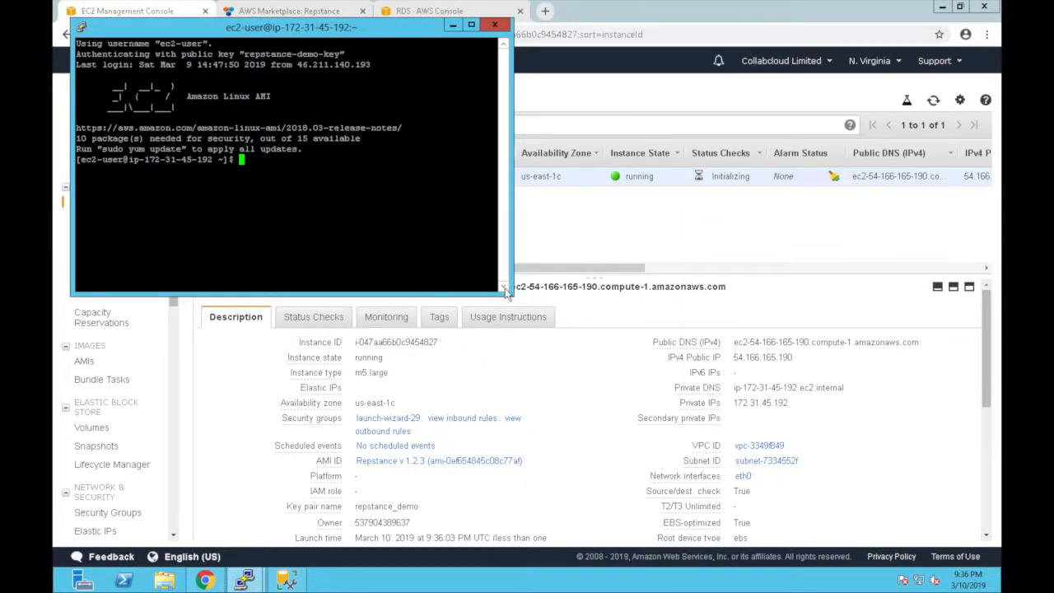
# - Widen the terminal, launch repcli, and begin typing 'prepare database=source server='
pyautogui.moveTo(509, 290); pyautogui.dragTo(937, 322)
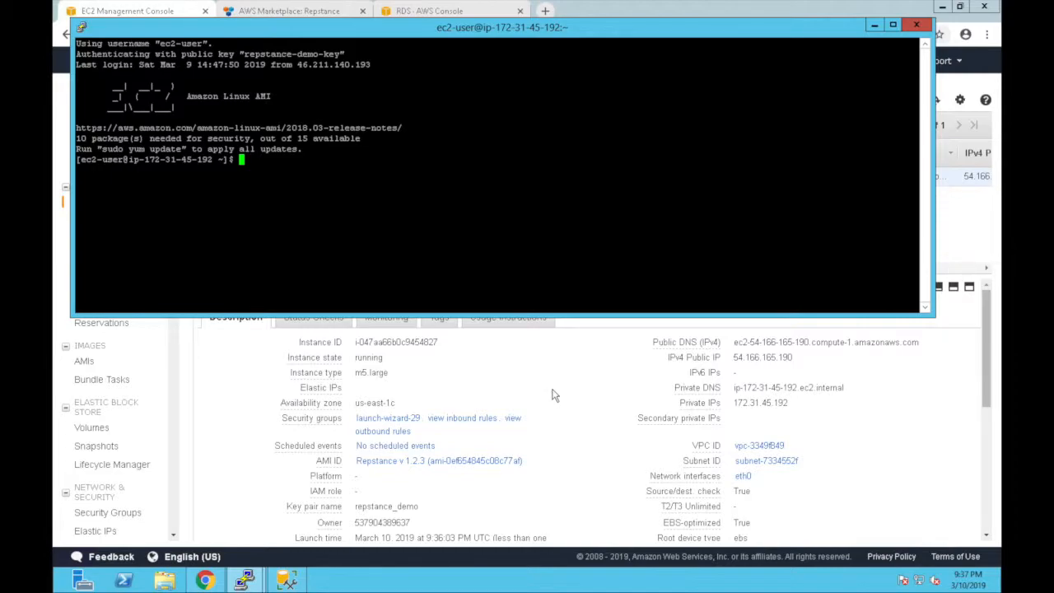
pyautogui.write('repcli')
pyautogui.press('Return')
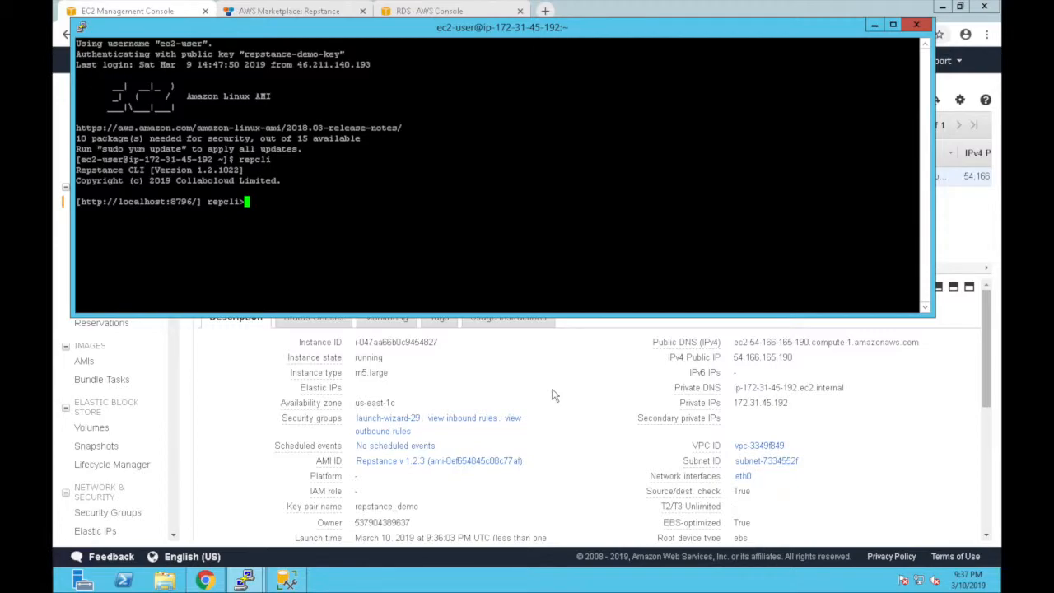
pyautogui.write('prepare database=')
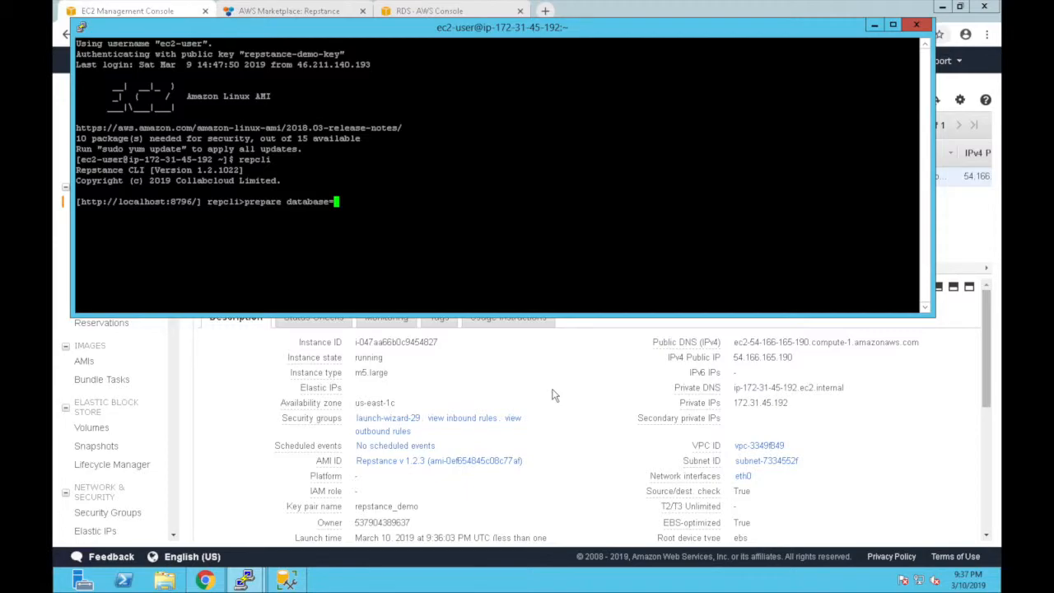
pyautogui.write('source server=')
# - Copy the sdemo endpoint address from its RDS details page
pyautogui.click(519, 374)
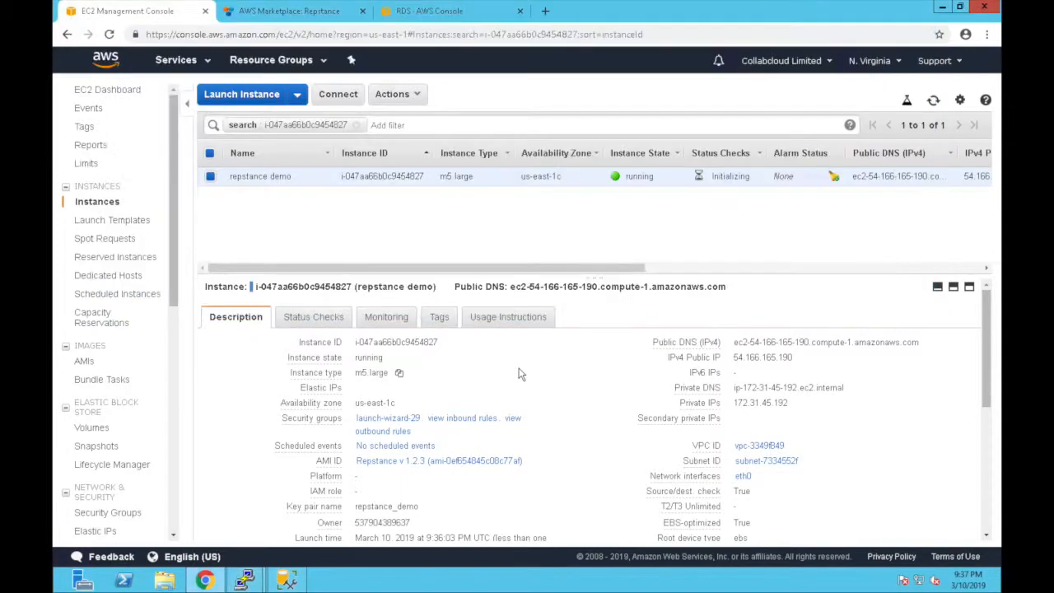
pyautogui.click(459, 23)
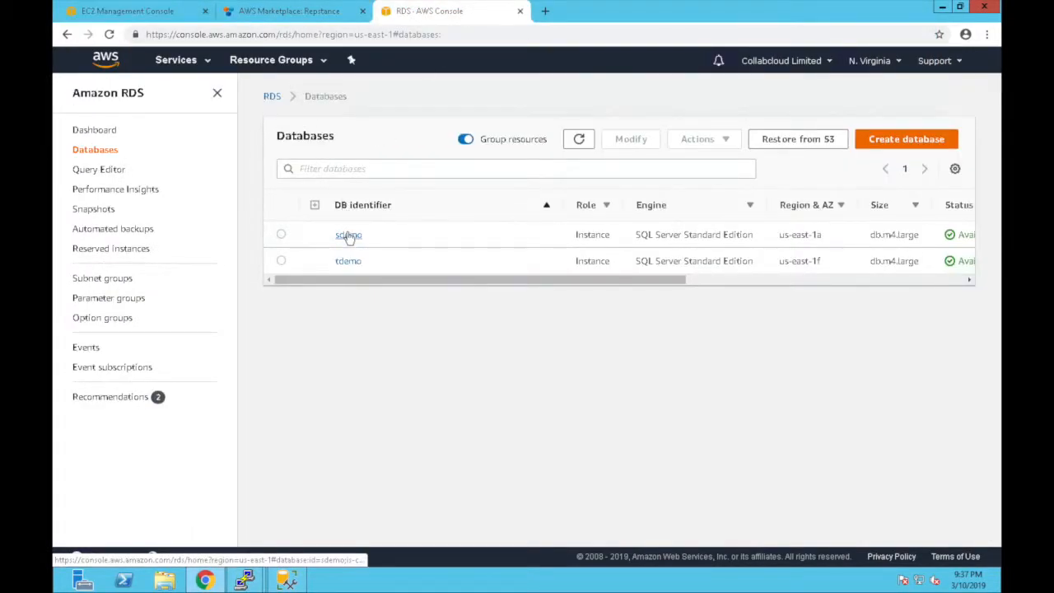
pyautogui.click(348, 235)
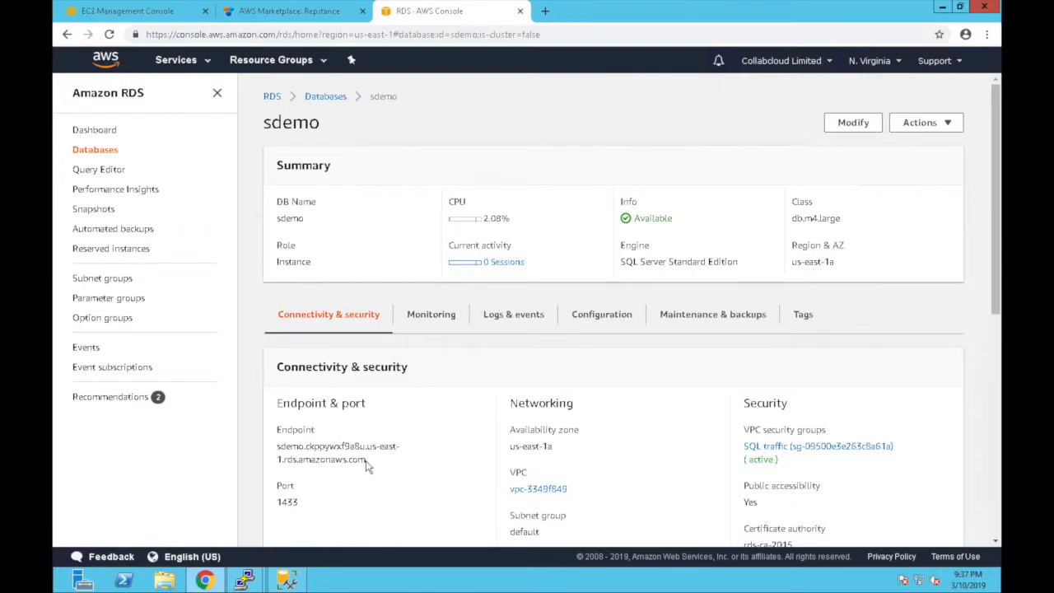
pyautogui.tripleClick(284, 451)
pyautogui.hotkey('ctrl', 'c')
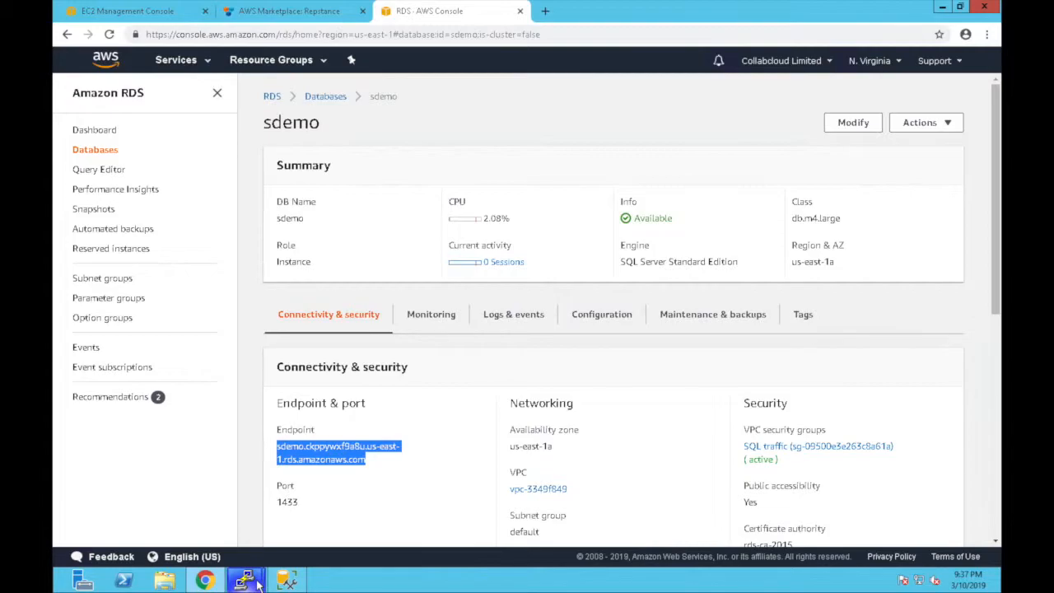
# - Paste the sdemo endpoint after server= and add port=1433, user repstance and the password
pyautogui.moveTo(258, 583)
pyautogui.click(303, 529)
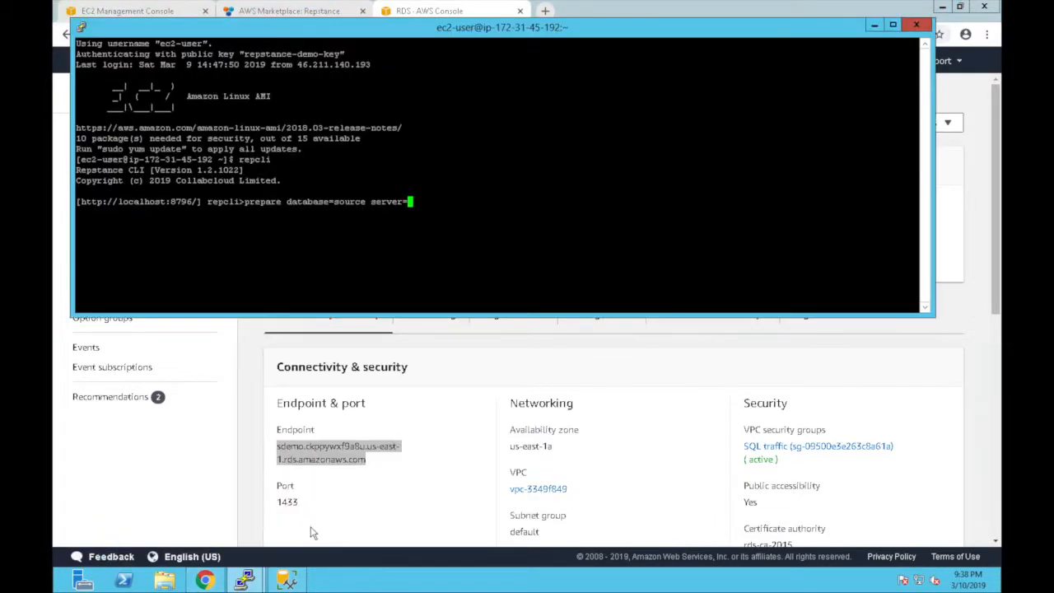
pyautogui.rightClick(419, 259)
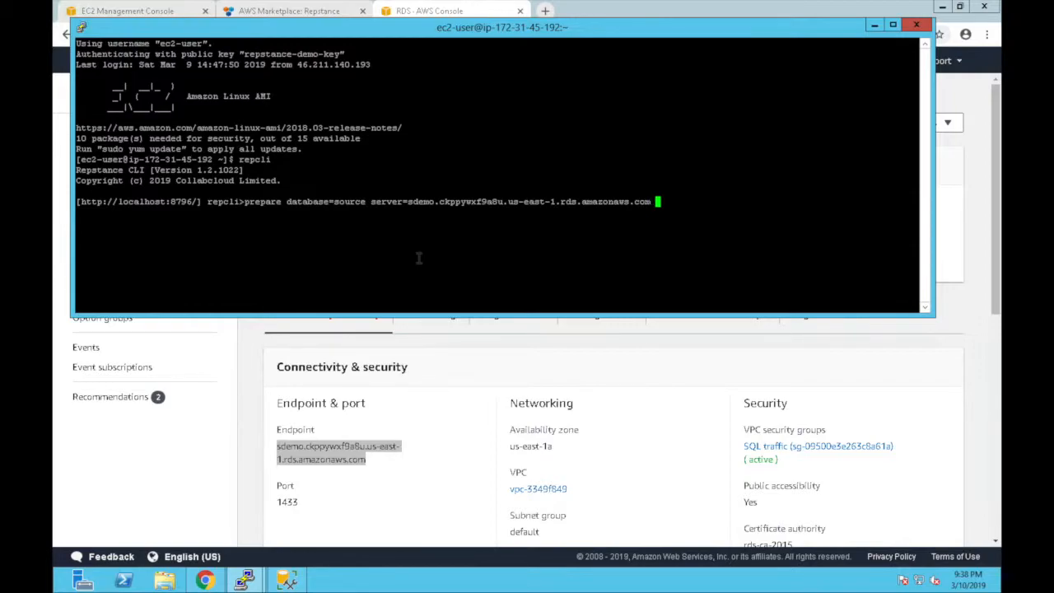
pyautogui.write('port=1433 user=')
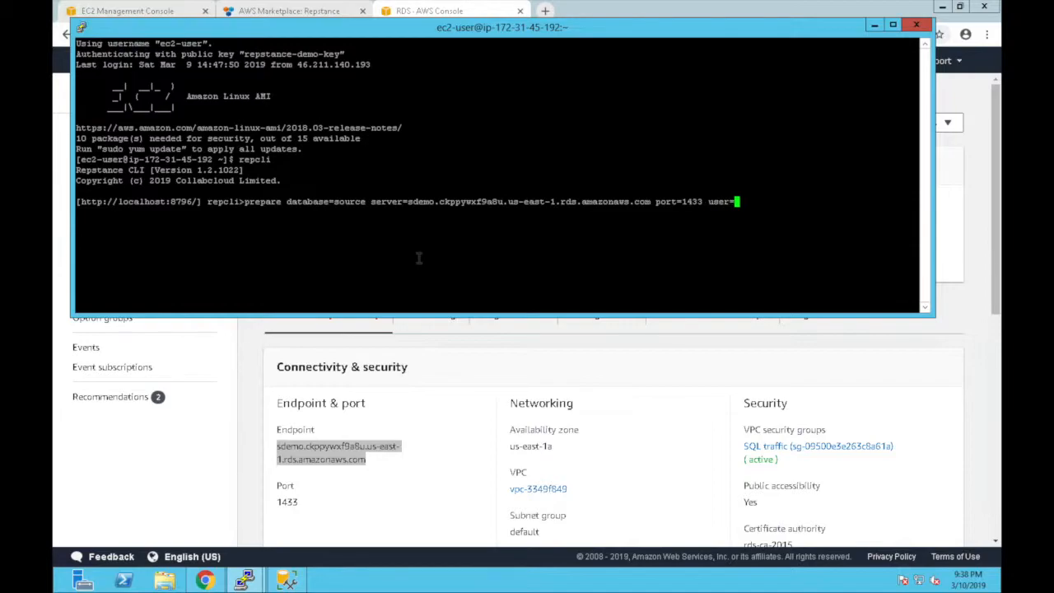
pyautogui.write('repstance')
pyautogui.write('password=')
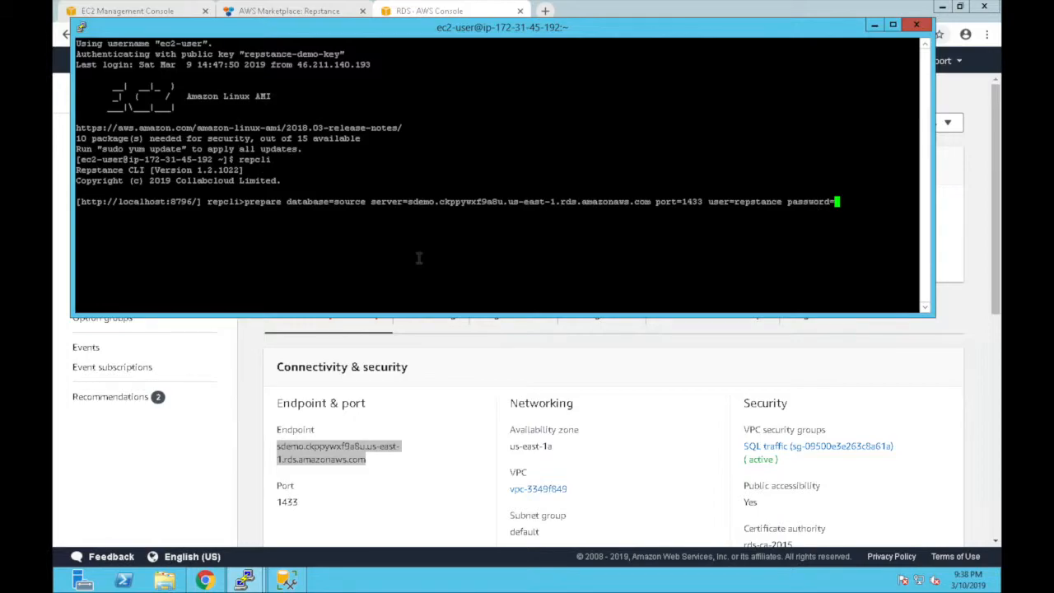
pyautogui.write('repstance')
pyautogui.click(287, 580)
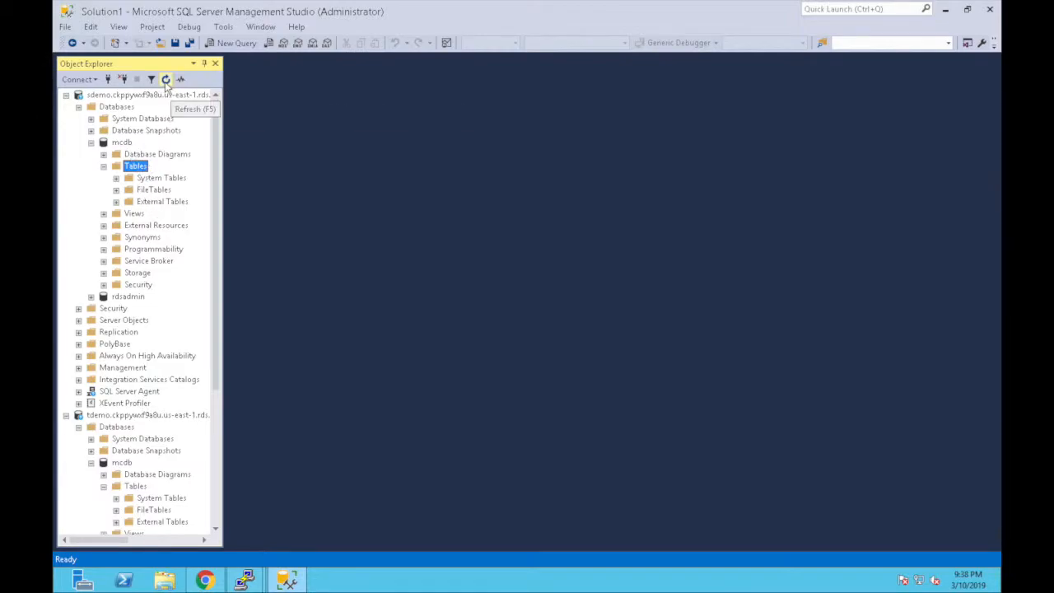
pyautogui.click(136, 486)
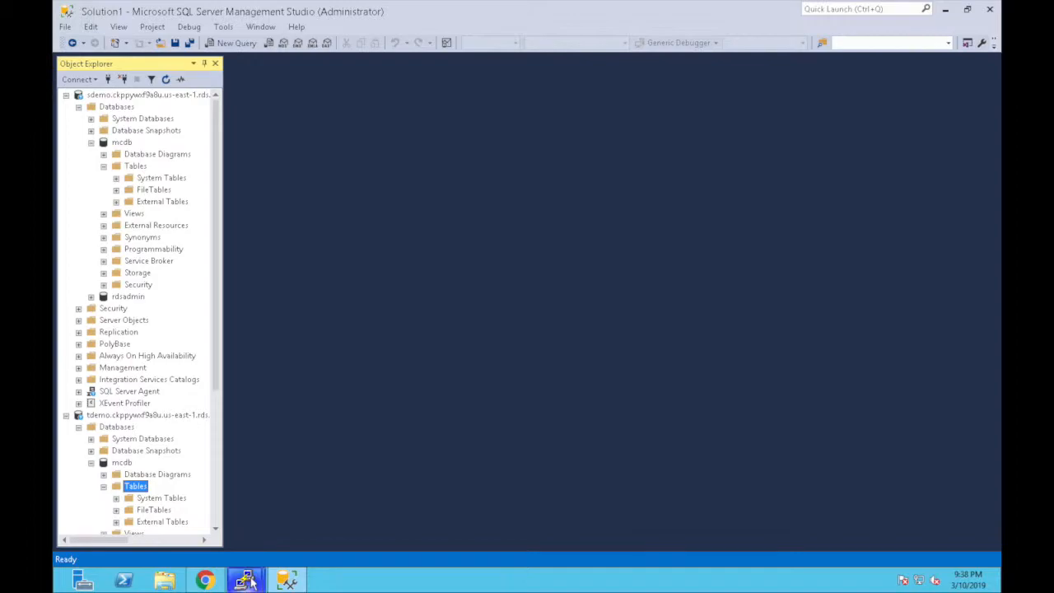
pyautogui.moveTo(251, 582)
pyautogui.click(314, 508)
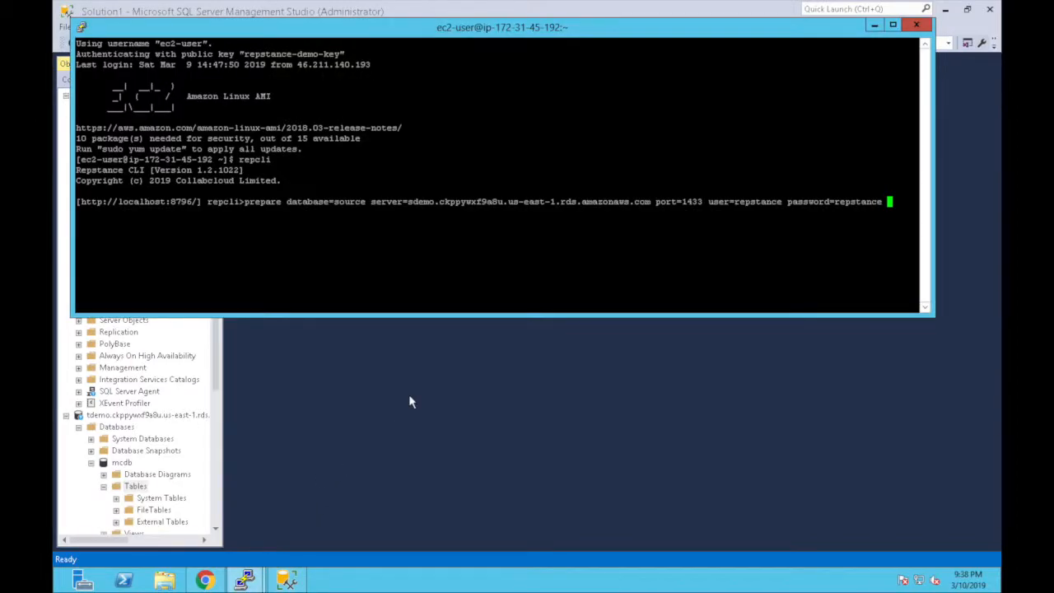
# - Add dbname=mcdb, run the source prepare command, then begin 'prepare database=target'
pyautogui.write('dbname=mcdb')
pyautogui.press('Return')
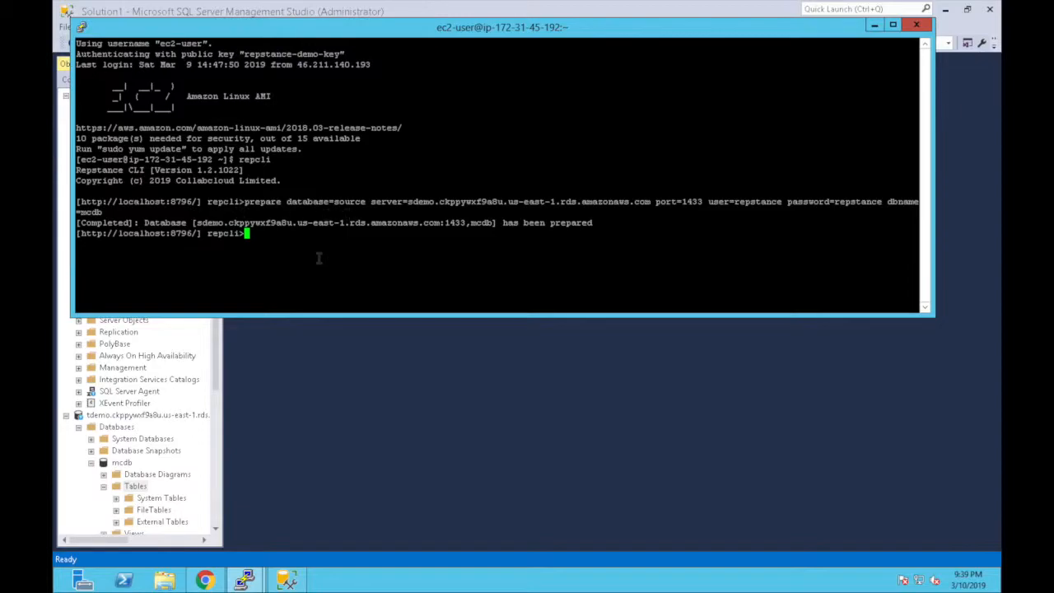
pyautogui.write('prepare database=')
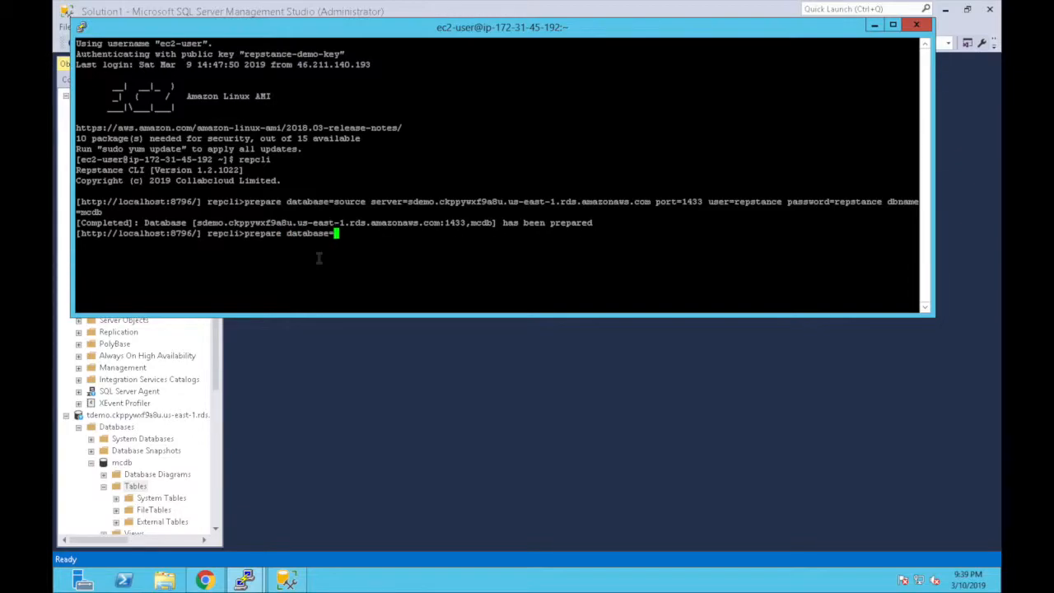
pyautogui.write('target')
# - Copy the endpoint address from the tdemo database's details page
pyautogui.click(206, 504)
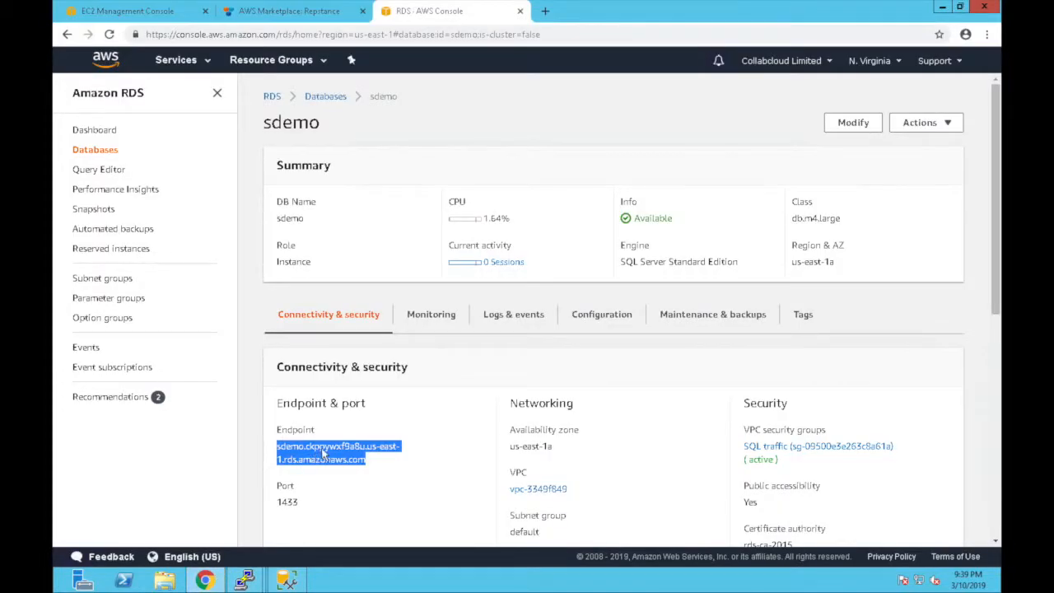
pyautogui.click(332, 99)
pyautogui.click(349, 261)
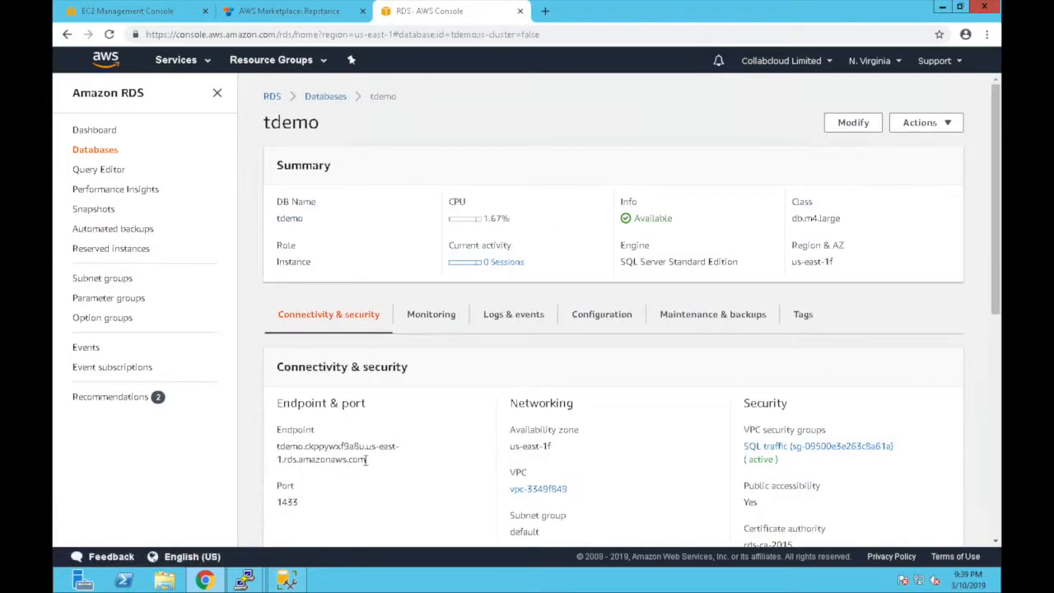
pyautogui.moveTo(366, 461); pyautogui.dragTo(277, 452)
pyautogui.hotkey('ctrl', 'c')
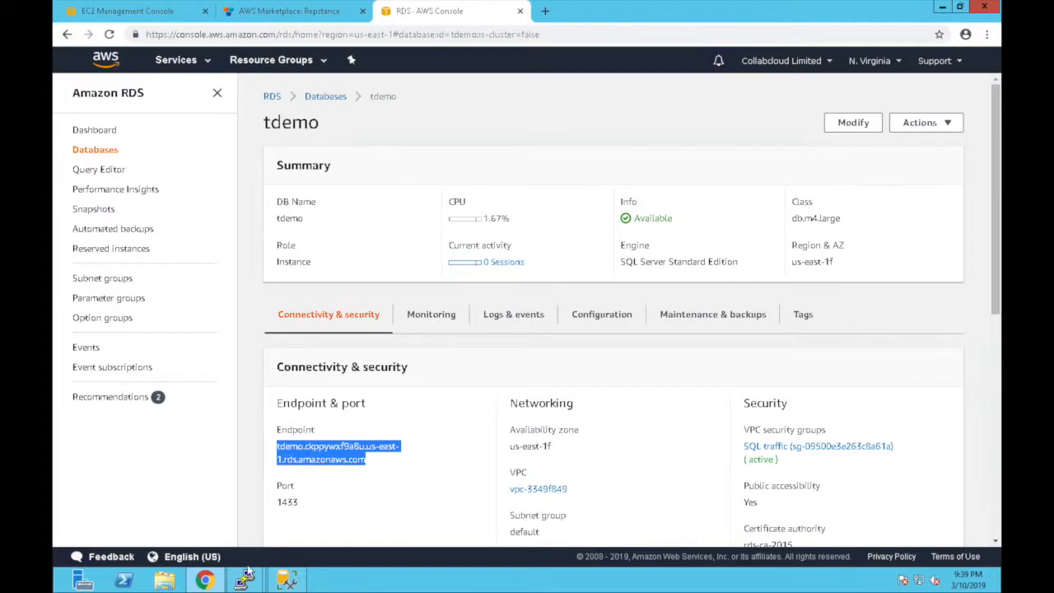
# - Run the target prepare with the tdemo endpoint, port=1433, user repstance, password and dbname=mcdb
pyautogui.moveTo(259, 579)
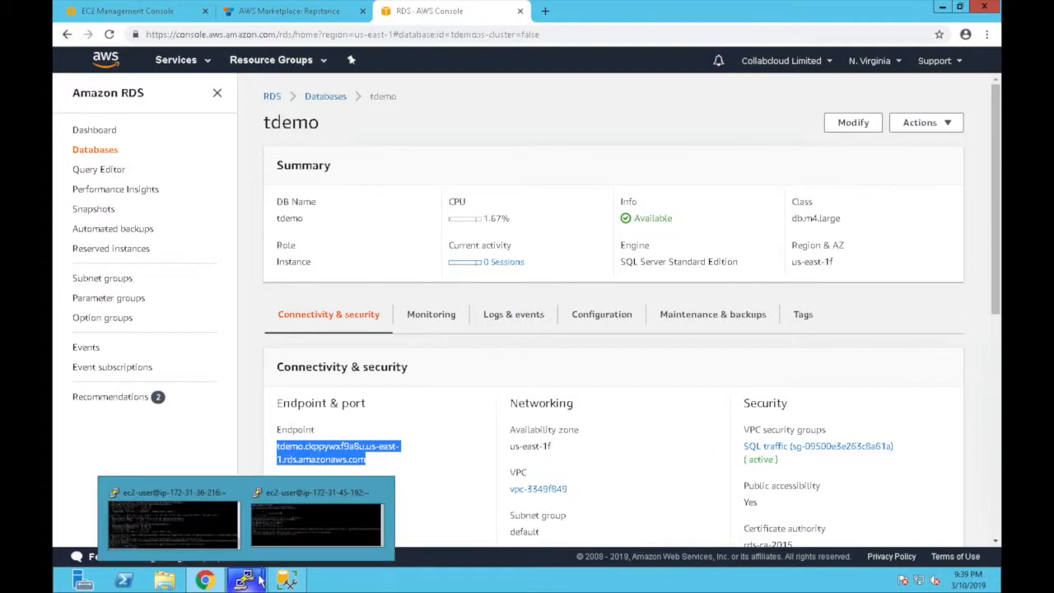
pyautogui.click(301, 537)
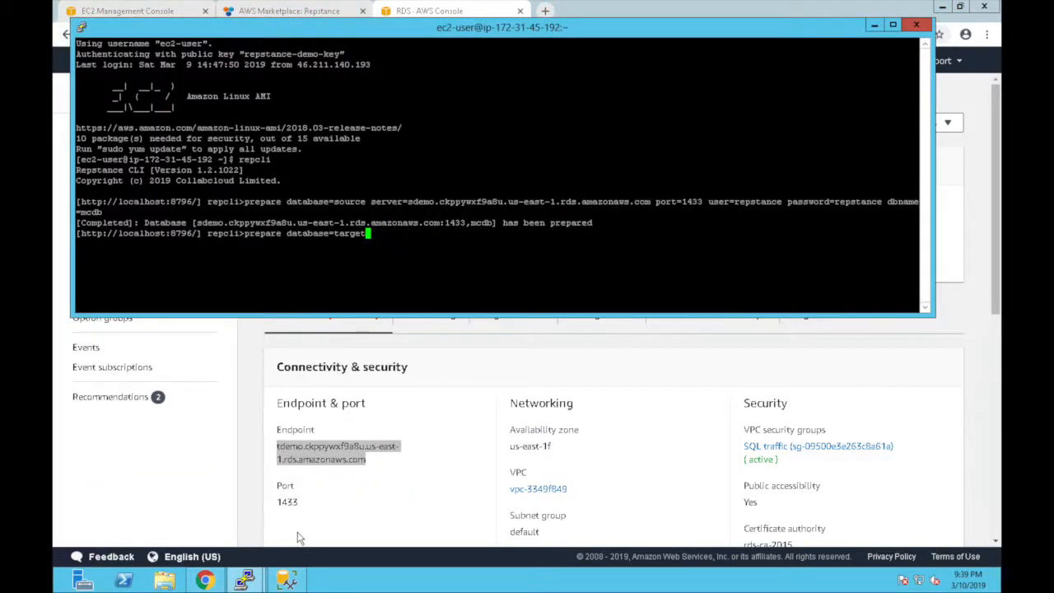
pyautogui.write('server=')
pyautogui.rightClick(416, 270)
pyautogui.write('port=14')
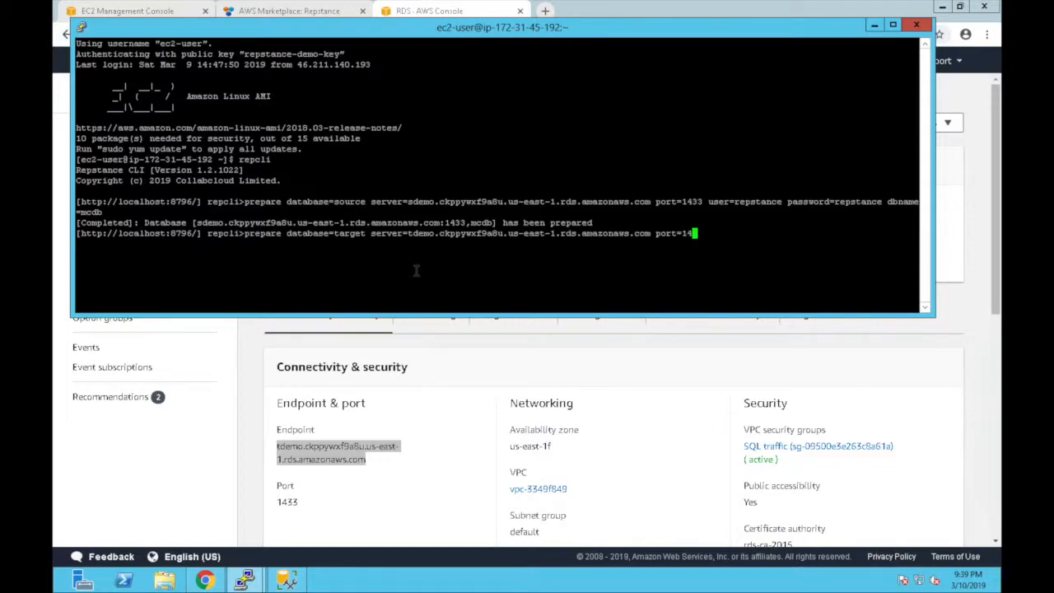
pyautogui.write('33 user=repstance ')
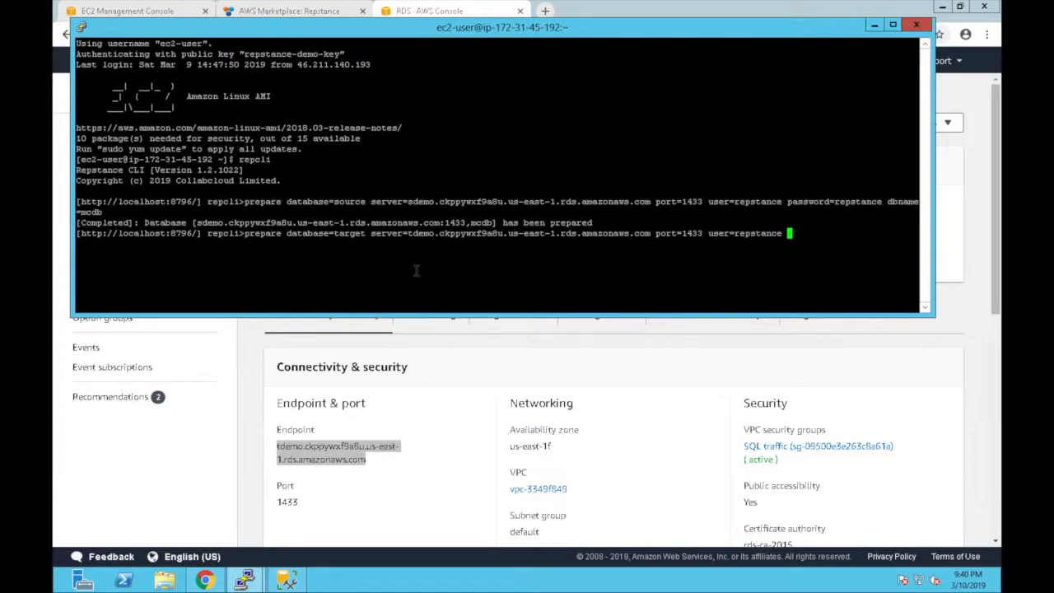
pyautogui.write('password=repstance ')
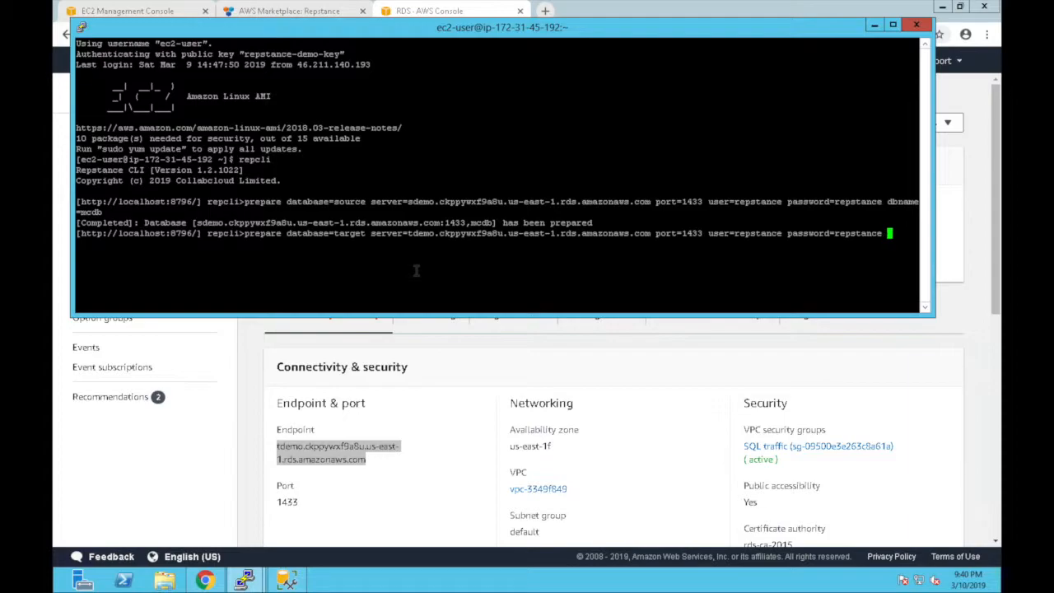
pyautogui.write('dbname=mcdb')
pyautogui.press('Return')
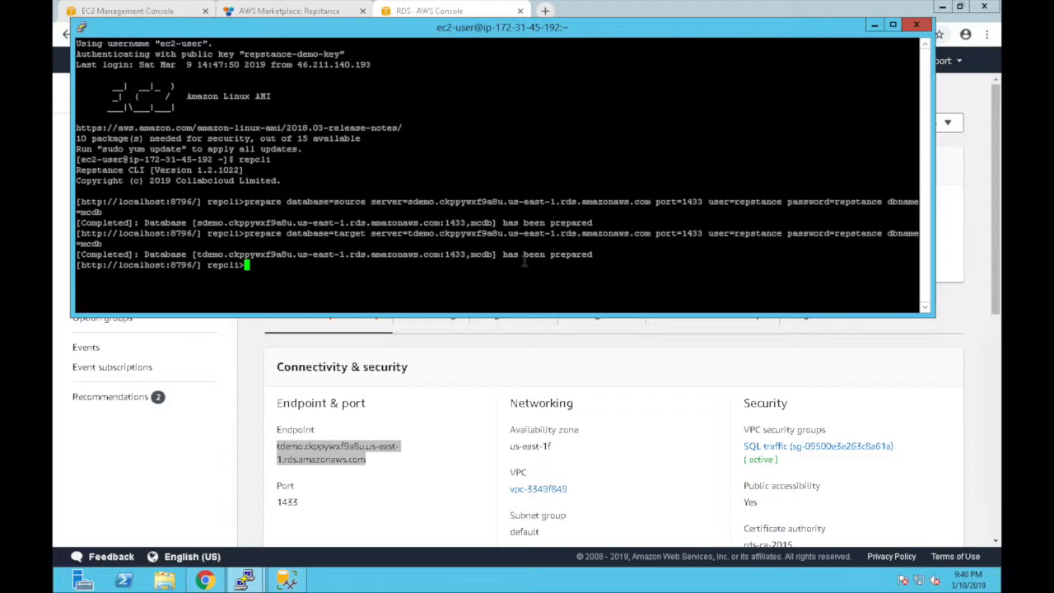
# - Add capture process id=1 named repv1 using the source connection, with dmlinclude and ddlinclude dbo.%
pyautogui.write('prepare process=')
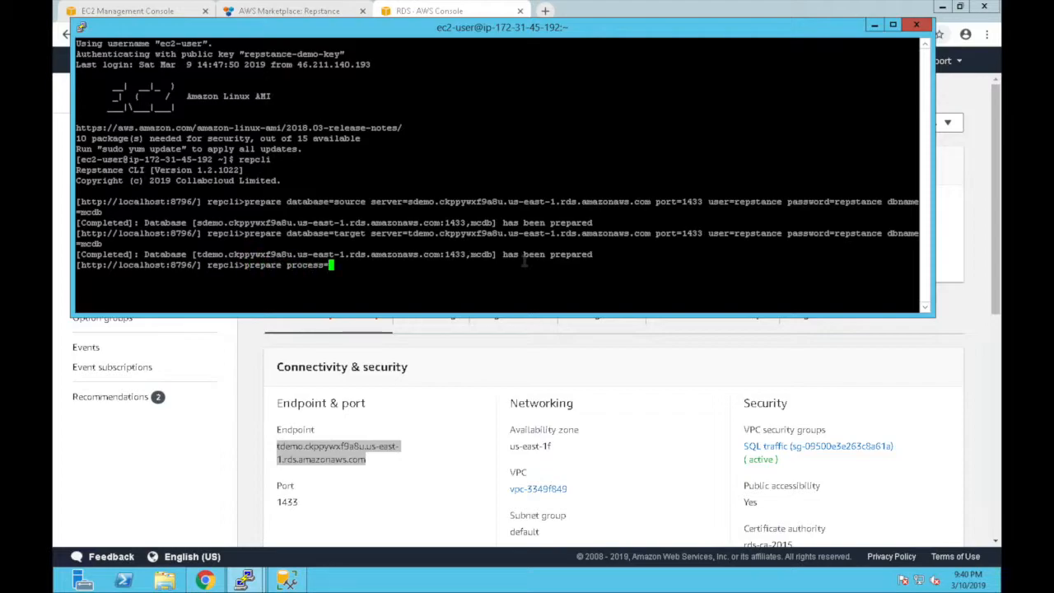
pyautogui.write('capture id=')
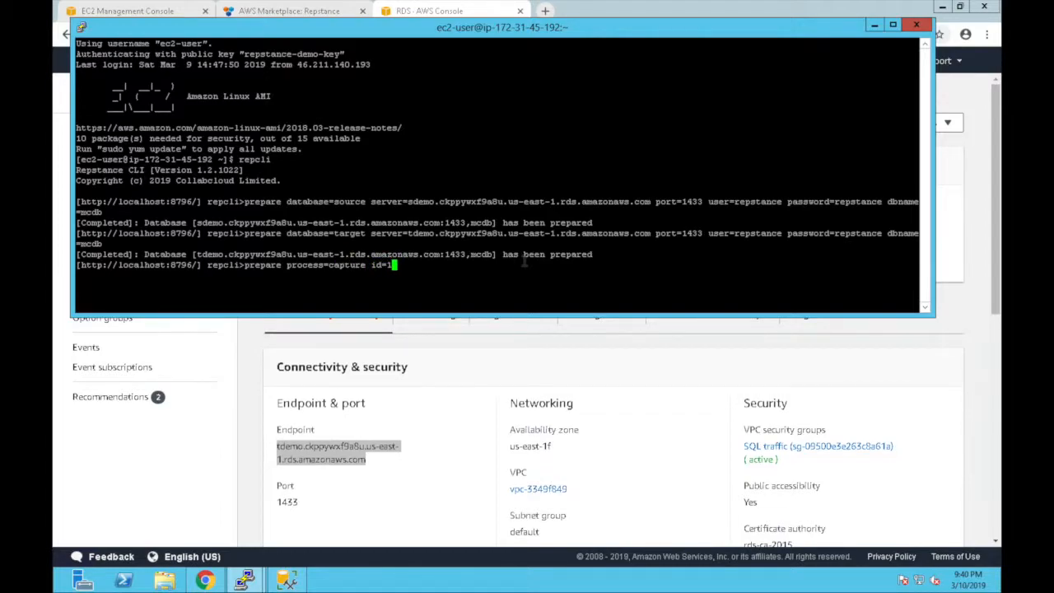
pyautogui.write('1 name=repv1')
pyautogui.moveTo(370, 202); pyautogui.dragTo(109, 213)
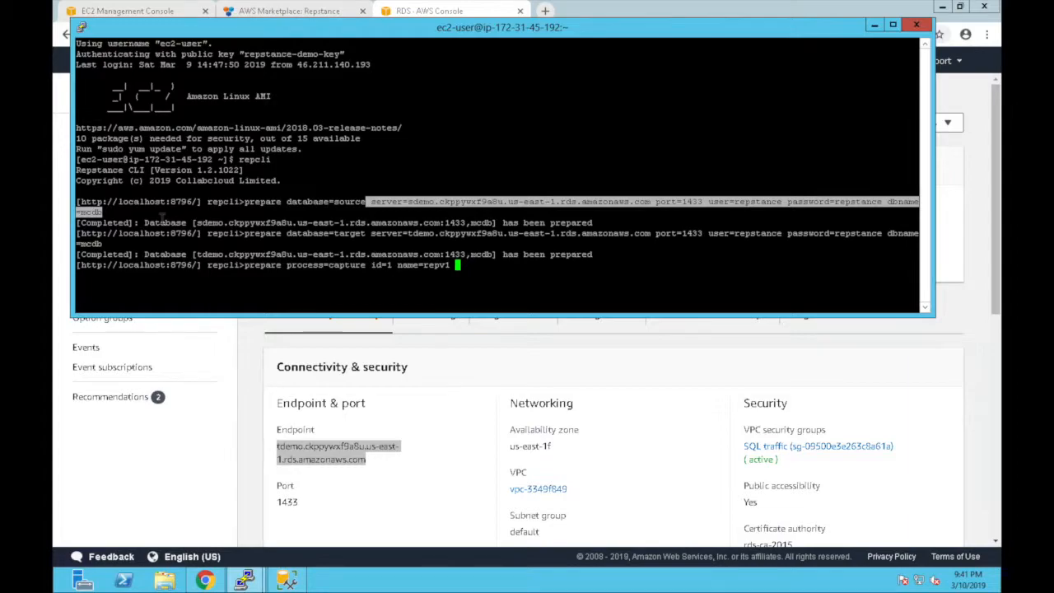
pyautogui.rightClick(162, 216)
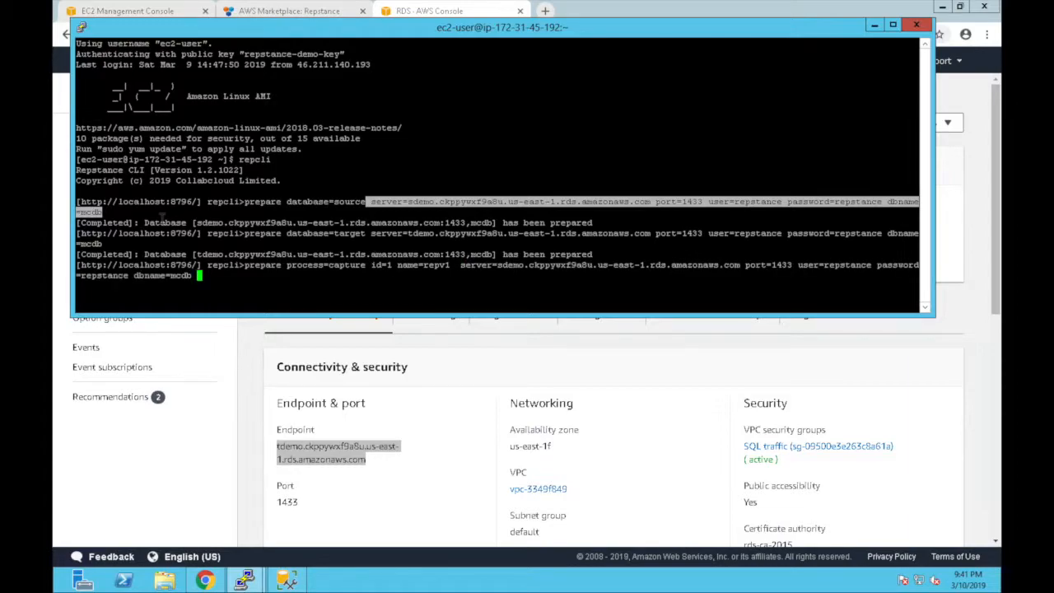
pyautogui.write('dmlinclude=dbo.% ddlinclude=dbo.')
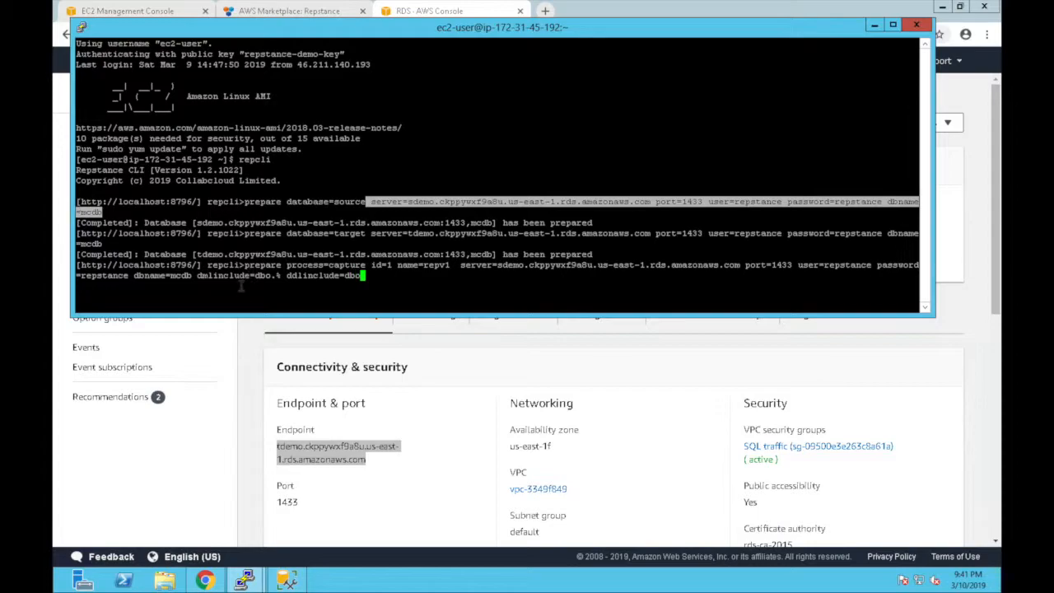
pyautogui.write('%')
pyautogui.press('Return')
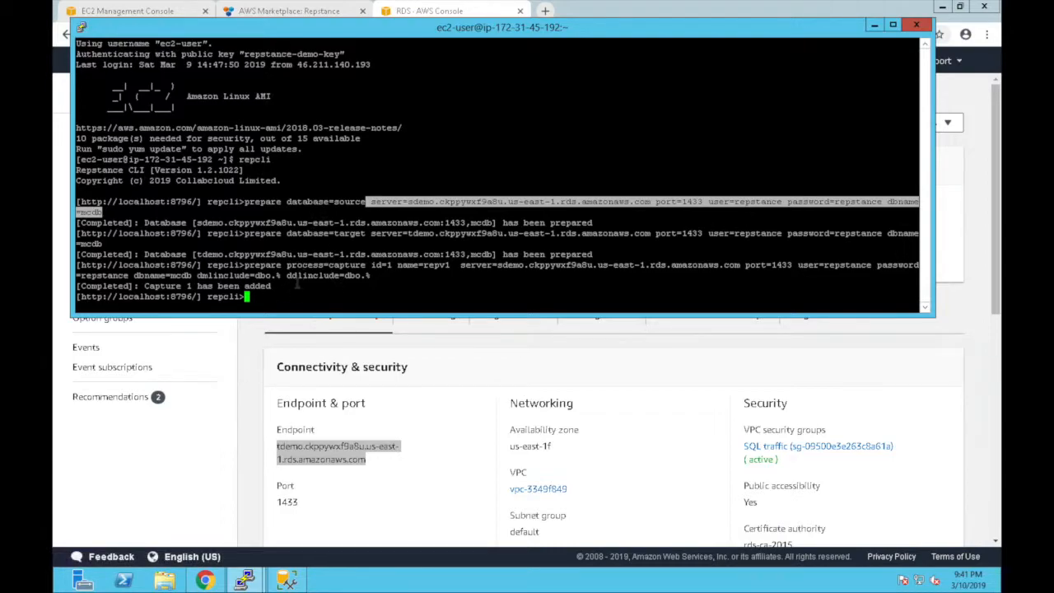
# - Run 'validate process=capture id=1', then start typing the next prepare command
pyautogui.write('validate process=capture')
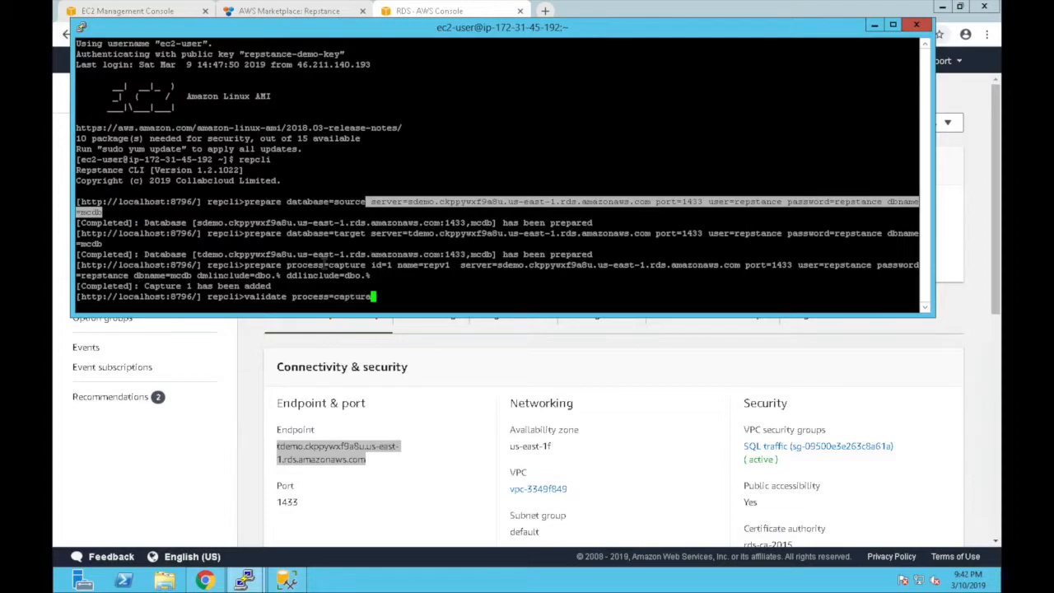
pyautogui.write(' id=1')
pyautogui.press('Return')
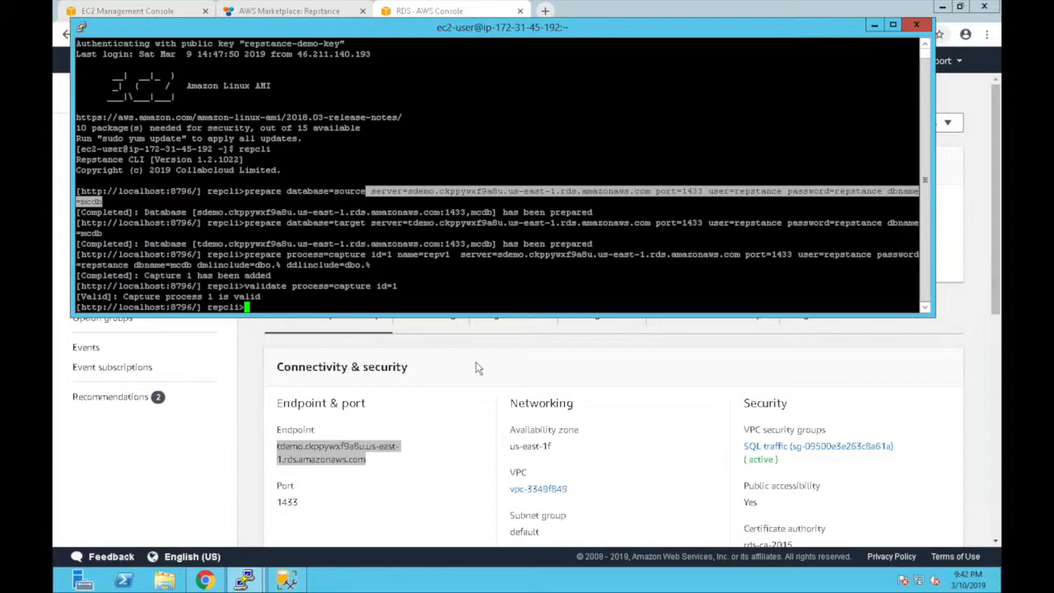
pyautogui.write('prepare process=')
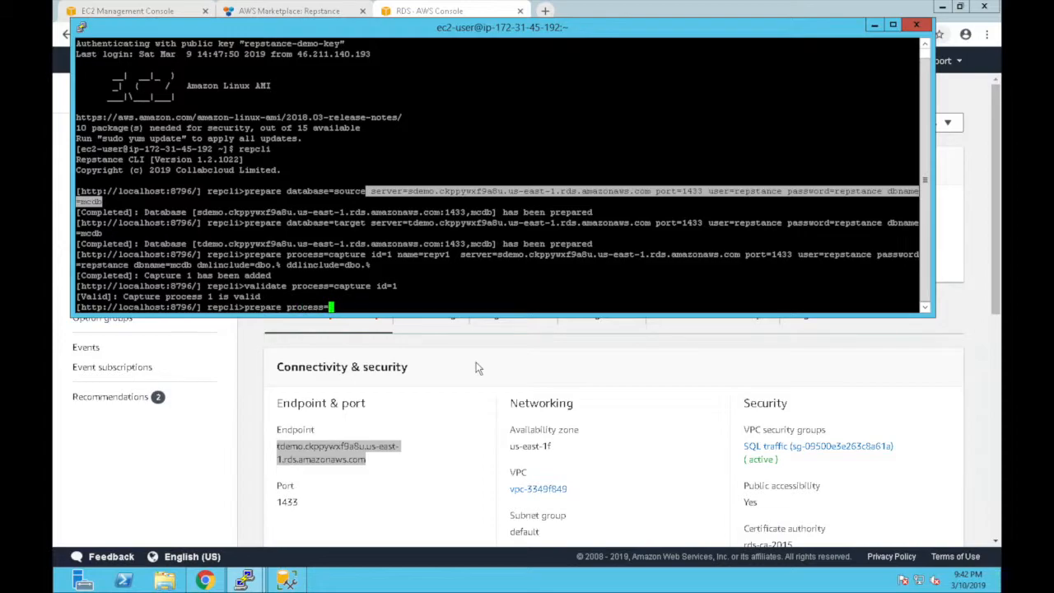
# - Add apply process 1 on the pasted tdemo mcdb target with capturename=repv1 repuser=1
pyautogui.write('apply id=1')
pyautogui.moveTo(370, 222); pyautogui.dragTo(100, 235)
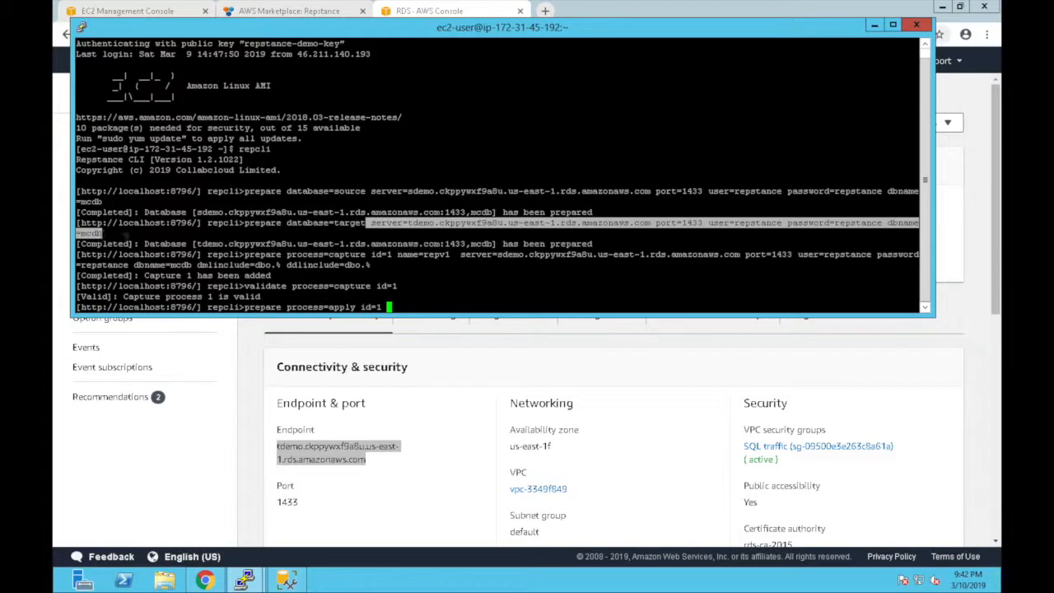
pyautogui.rightClick(230, 238)
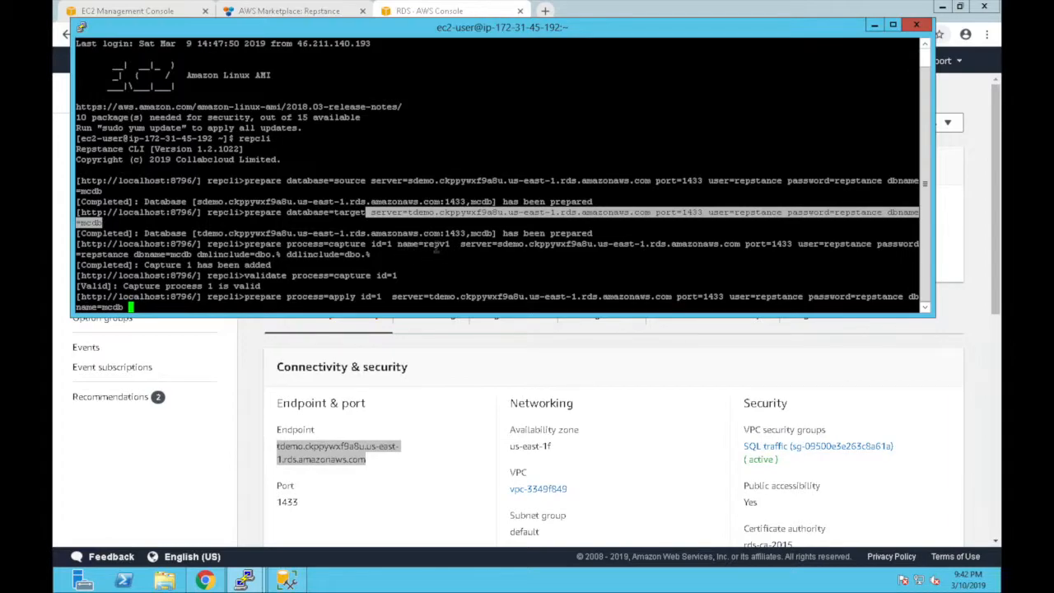
pyautogui.write('capturename=repv1')
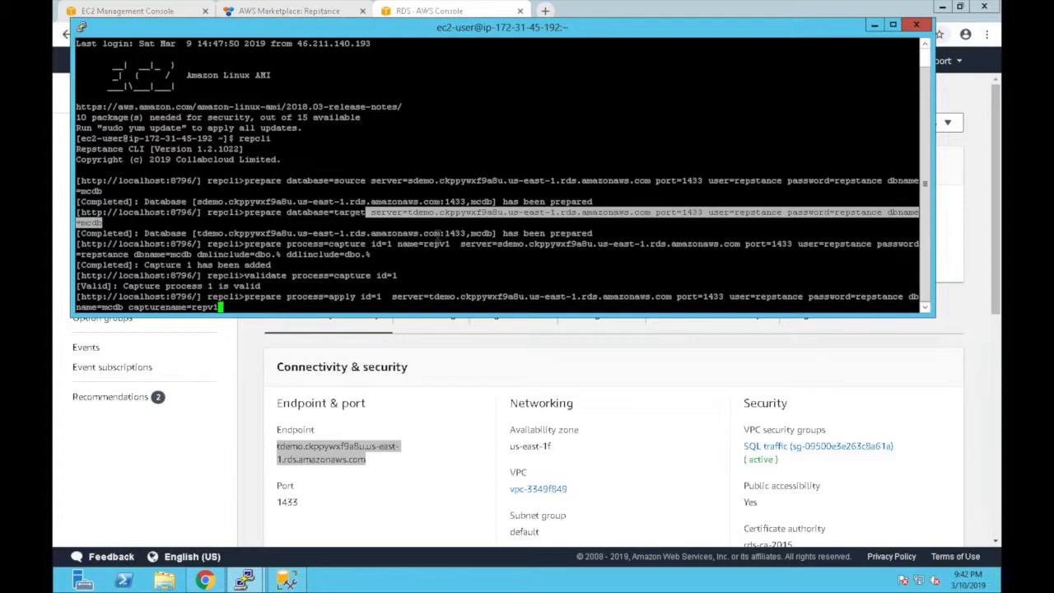
pyautogui.write(' repuser=1')
pyautogui.press('Return')
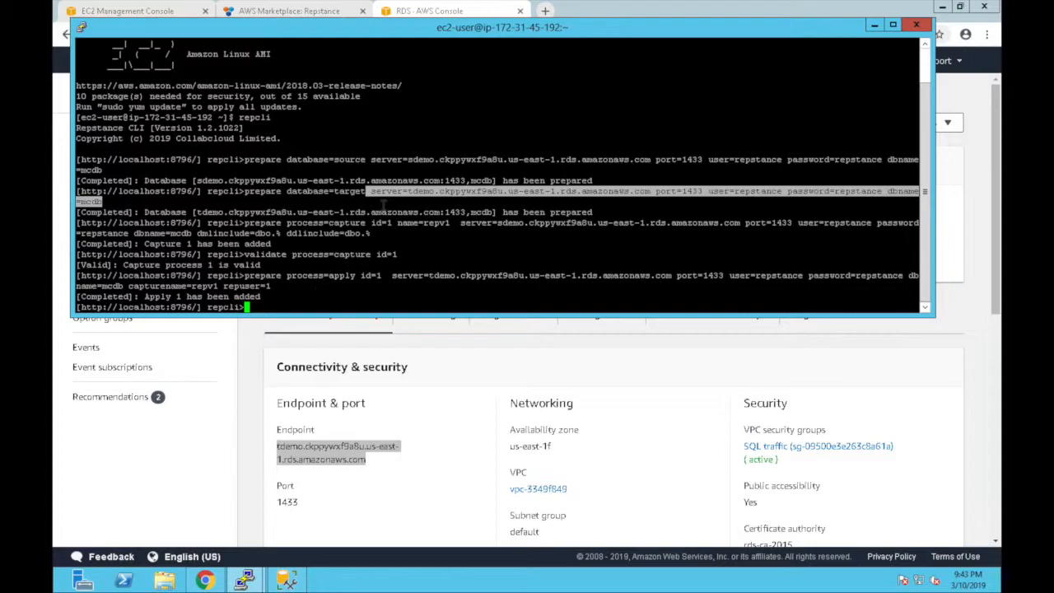
pyautogui.write('validate process=apply id=1')
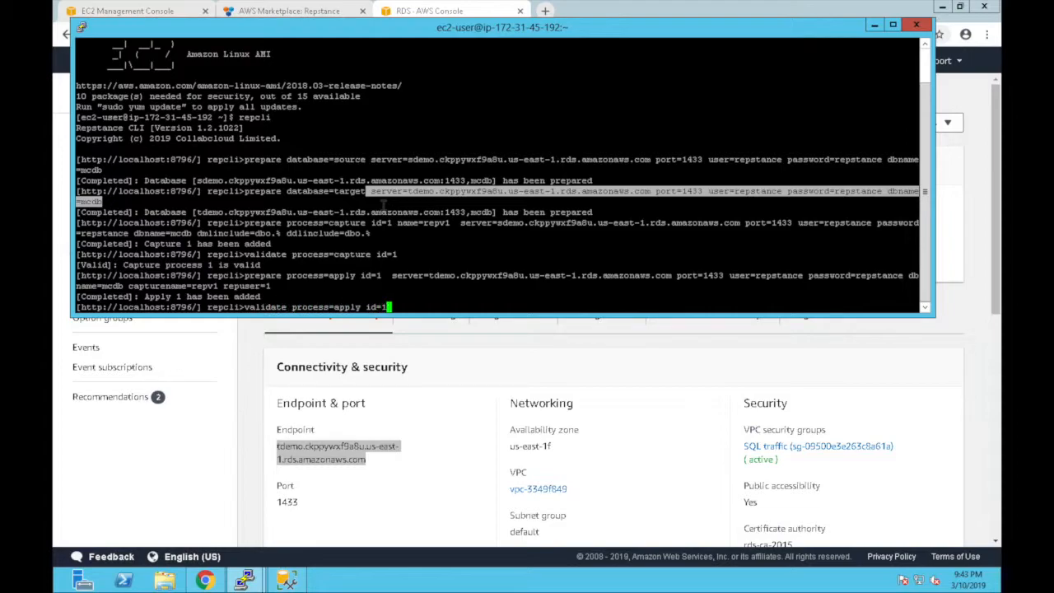
# - Validate apply process 1, start capture process 1, check status, then start apply process 1
pyautogui.press('Return')
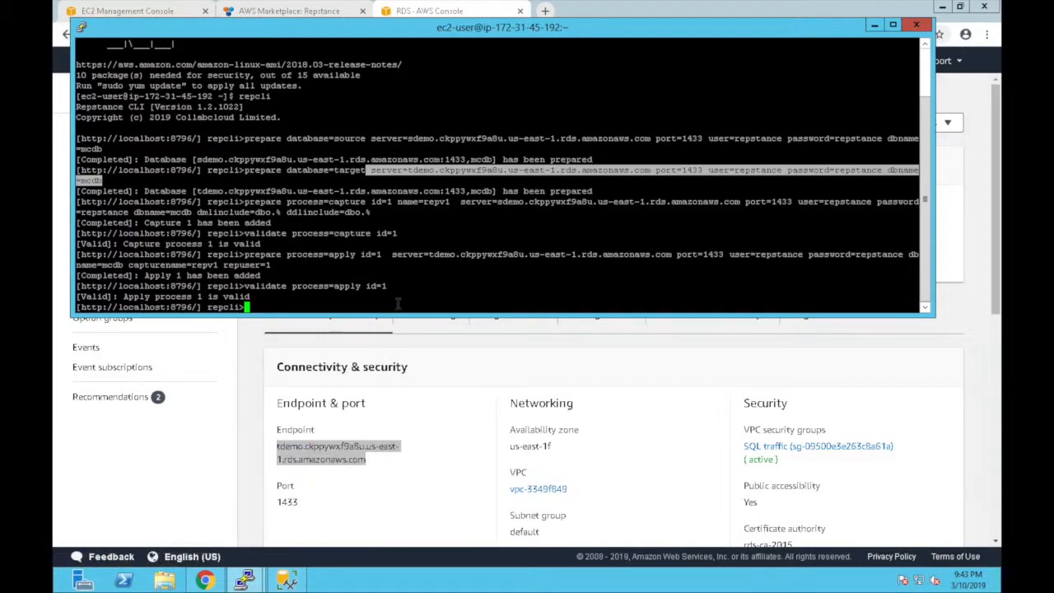
pyautogui.write('run process=capture id=1')
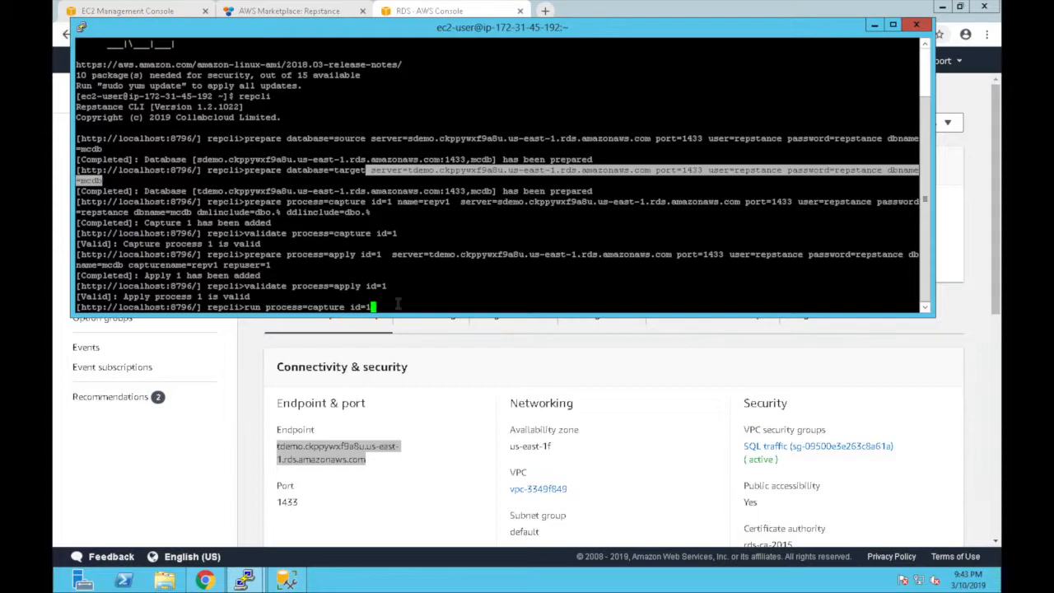
pyautogui.press('Return')
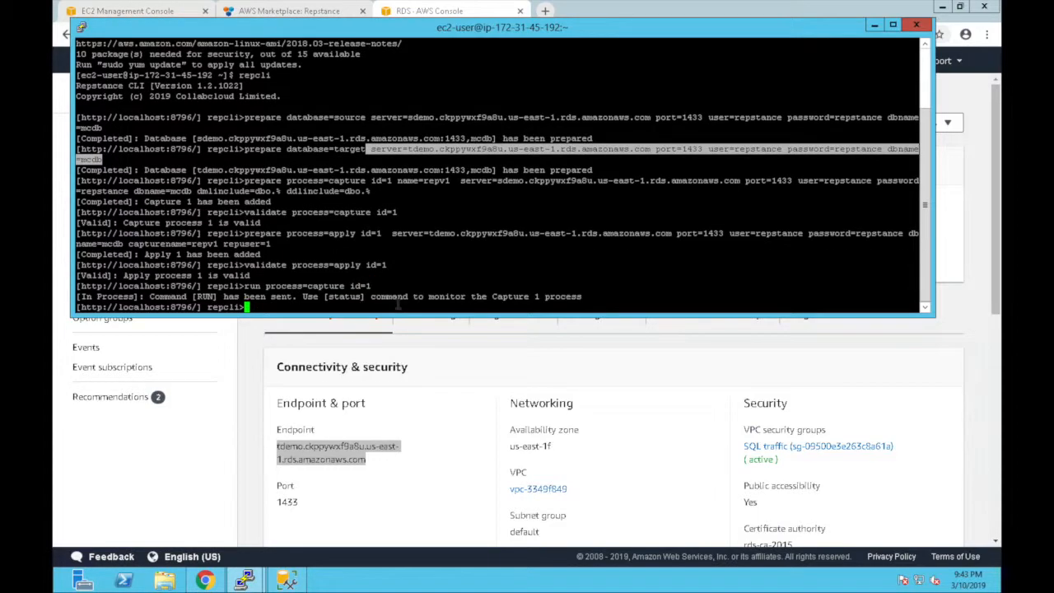
pyautogui.write('status')
pyautogui.press('Return')
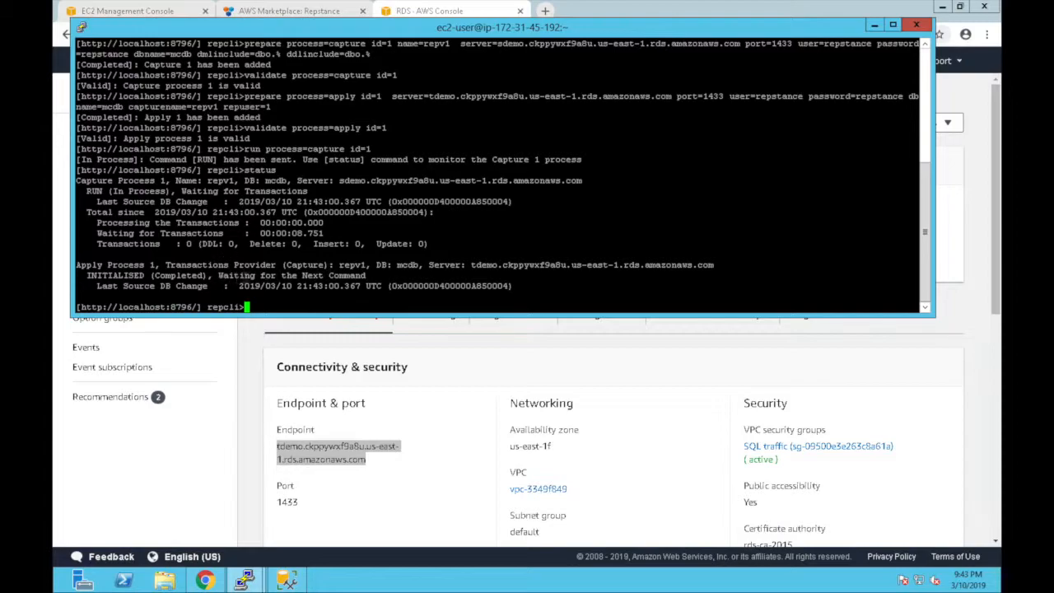
pyautogui.write('run process=apply ')
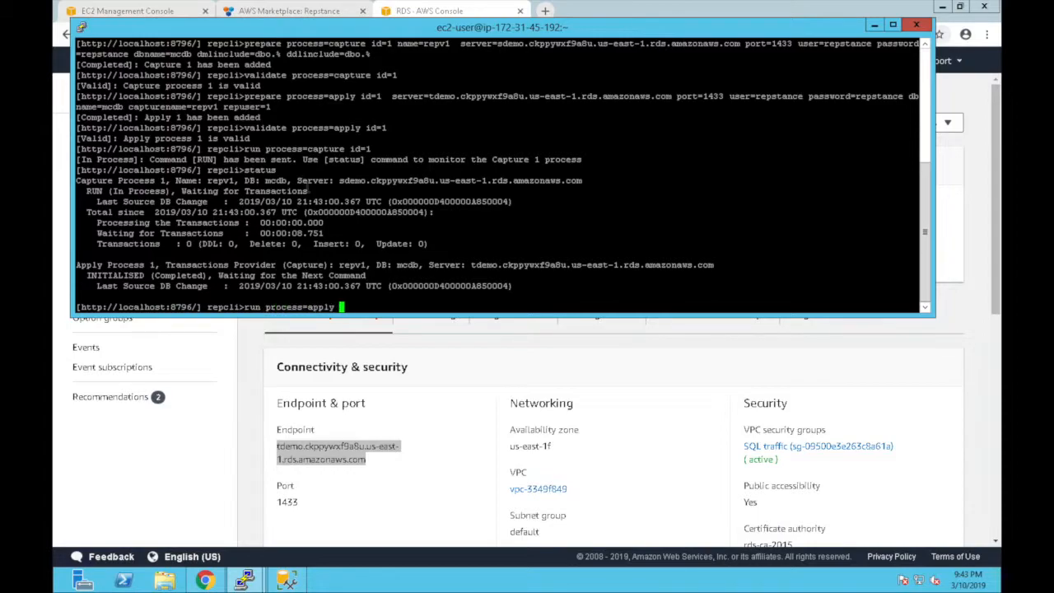
pyautogui.write('id=1')
pyautogui.press('Return')
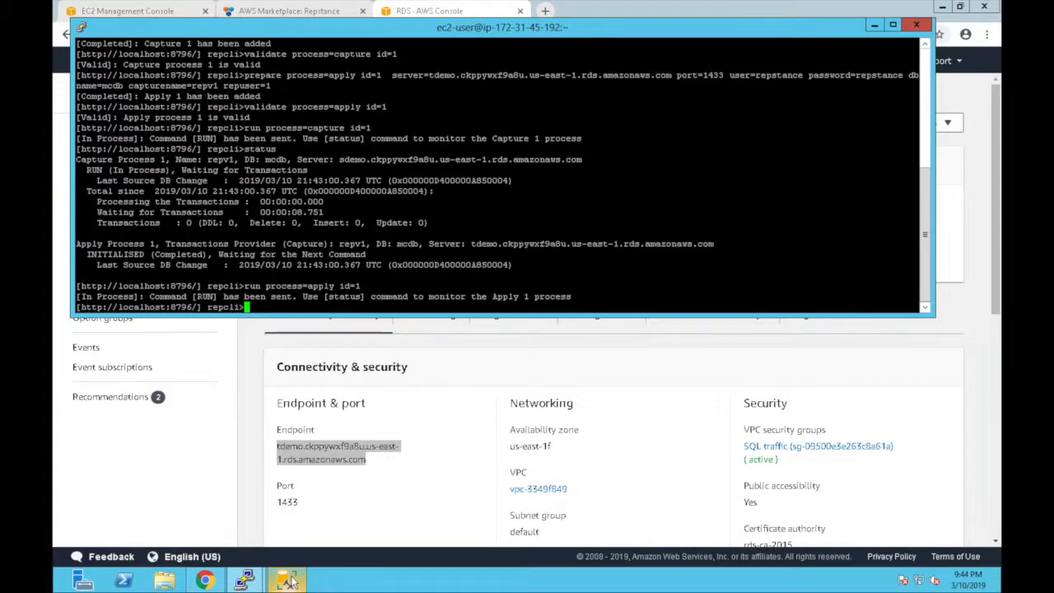
# - In SSMS, open the emp_demo.sql script with the source mcdb Tables node selected
pyautogui.click(291, 576)
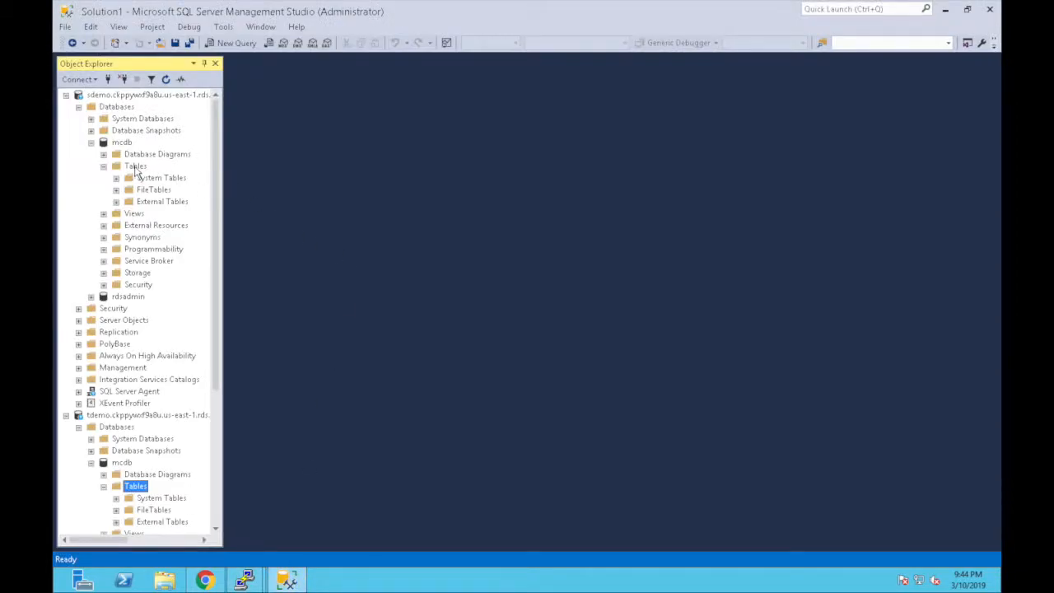
pyautogui.click(137, 169)
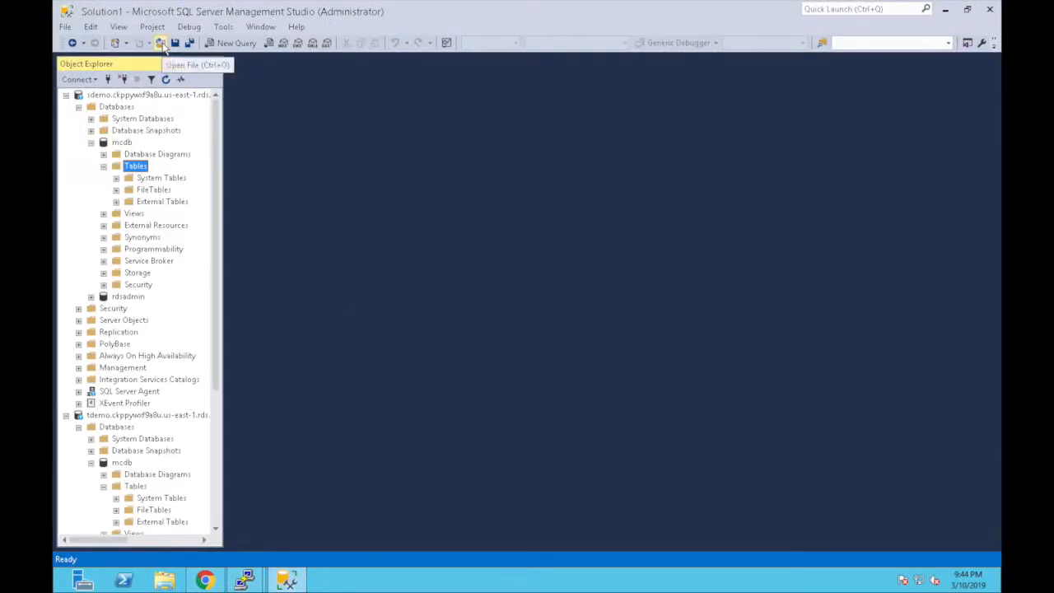
pyautogui.click(162, 44)
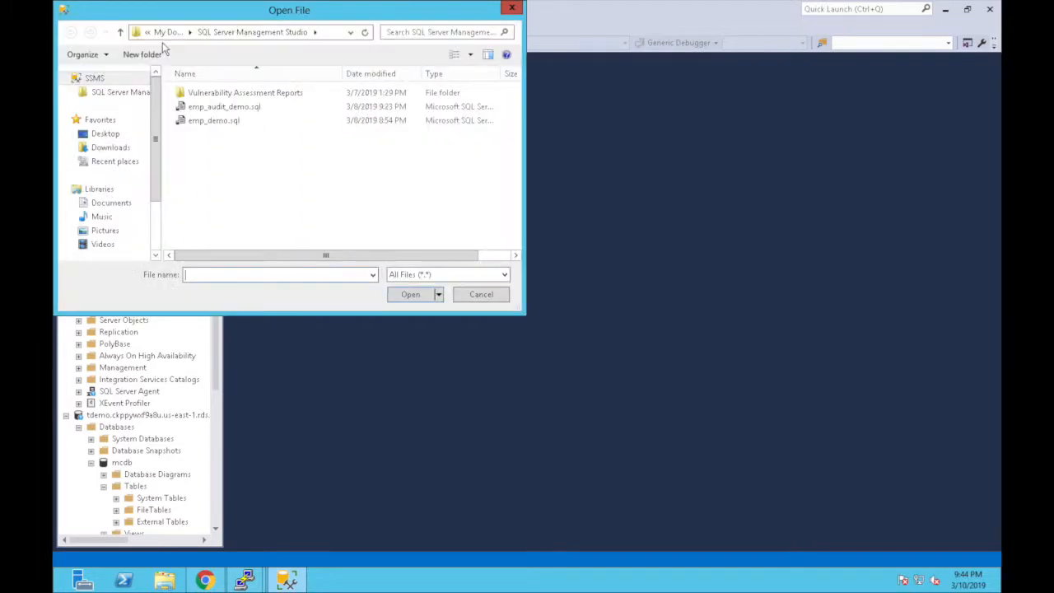
pyautogui.doubleClick(215, 121)
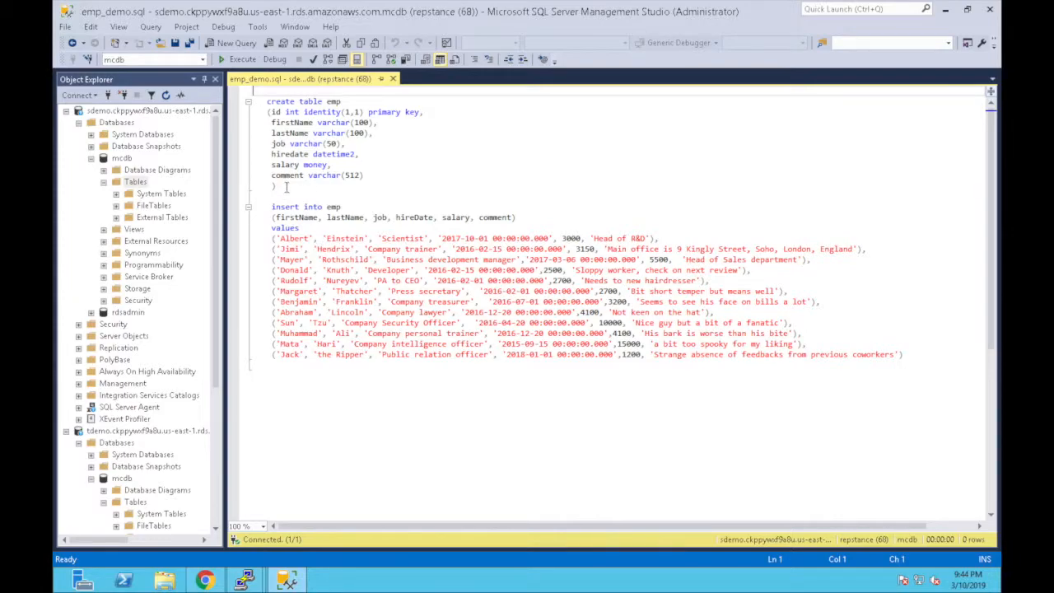
# - Execute the CREATE TABLE emp block to create the emp table on the source
pyautogui.moveTo(286, 187); pyautogui.dragTo(252, 99)
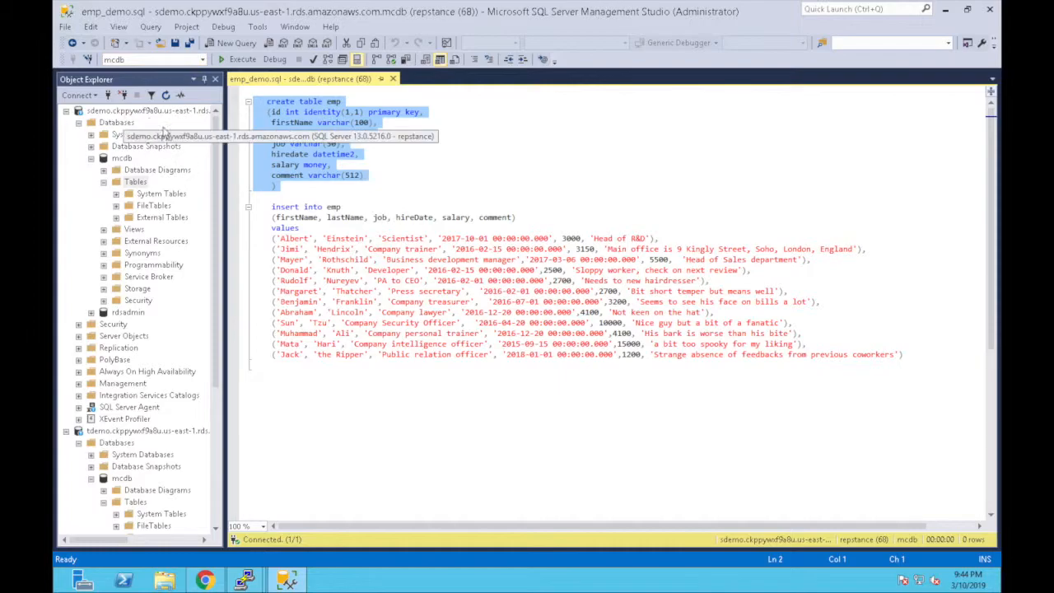
pyautogui.click(238, 59)
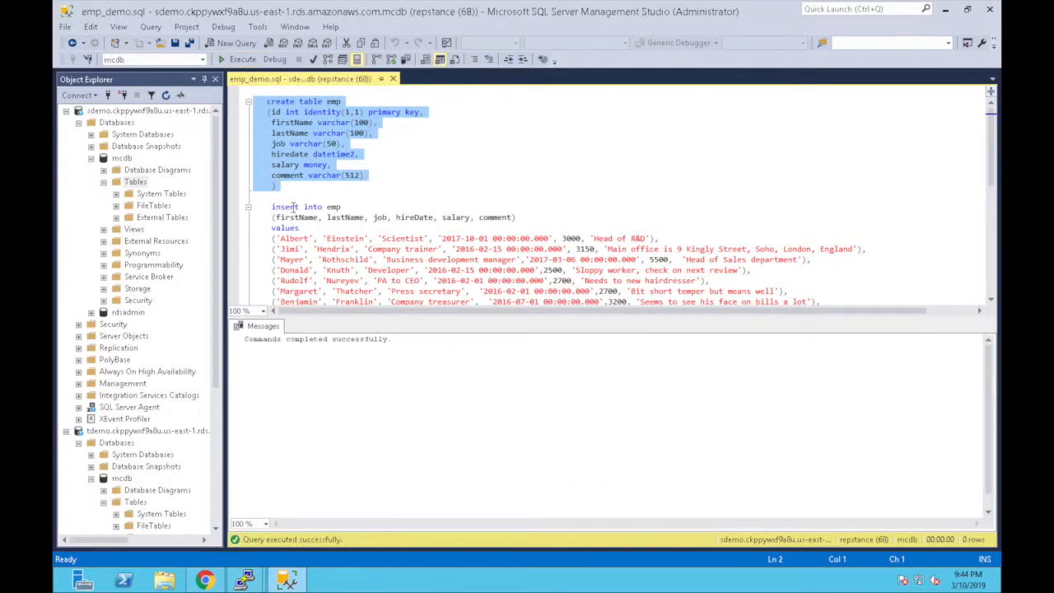
pyautogui.moveTo(216, 300); pyautogui.dragTo(221, 349)
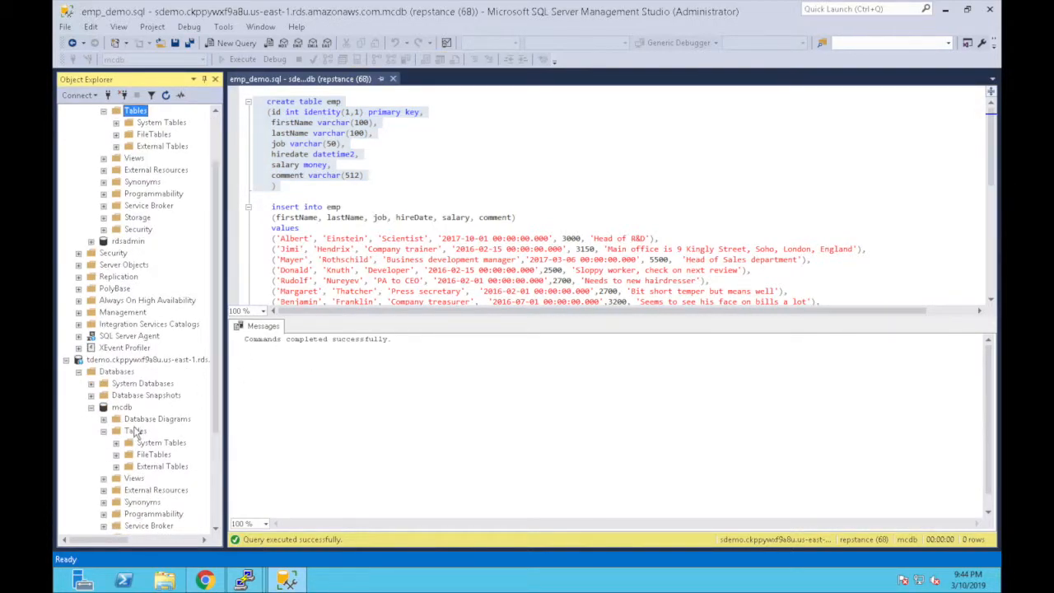
# - Run select * from emp in a new query on the target mcdb database
pyautogui.click(121, 408)
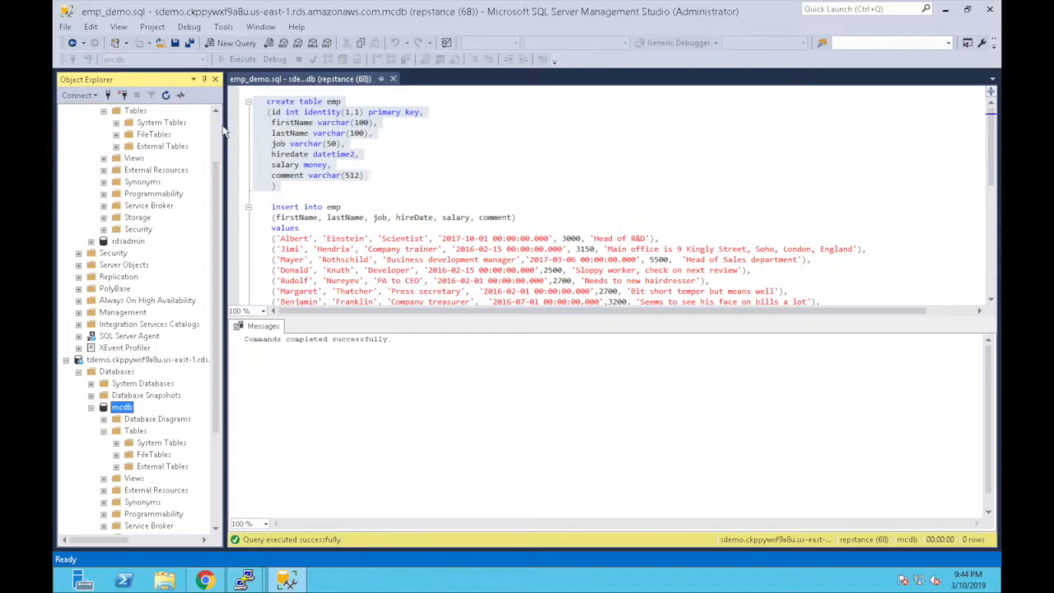
pyautogui.click(235, 50)
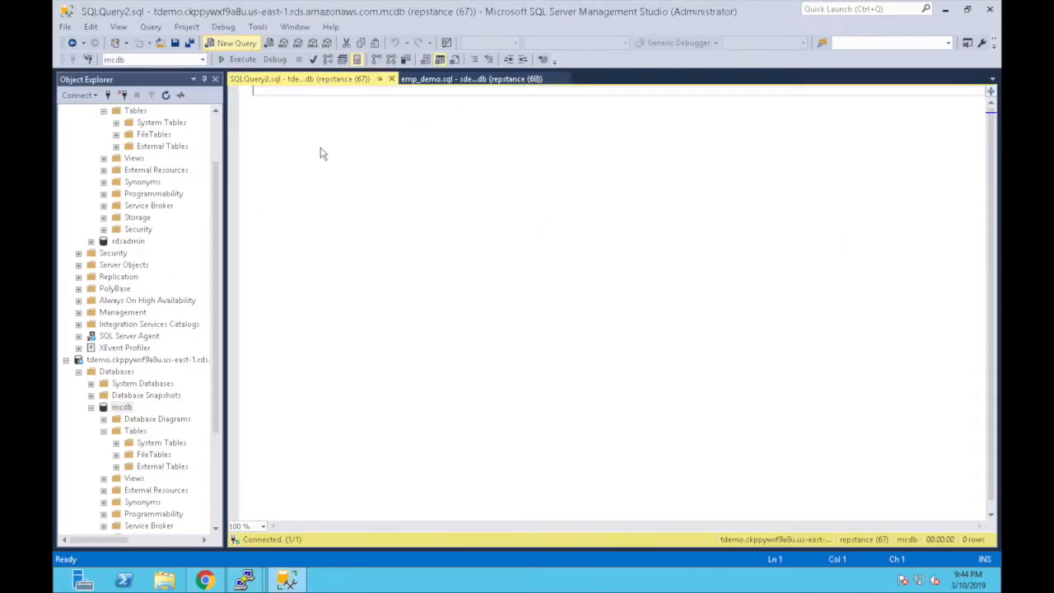
pyautogui.write('select * from ')
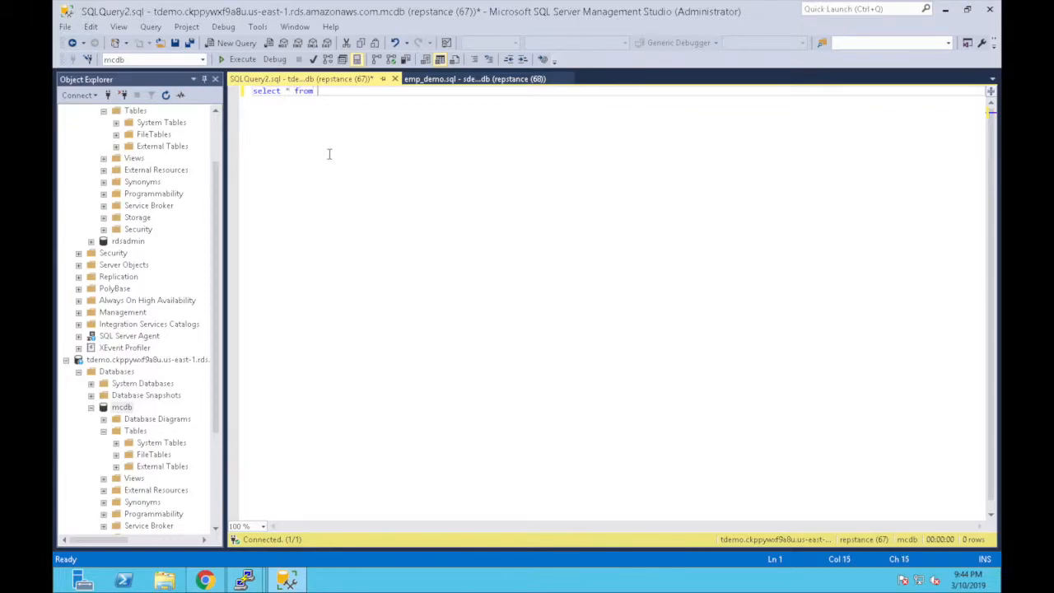
pyautogui.write('emp')
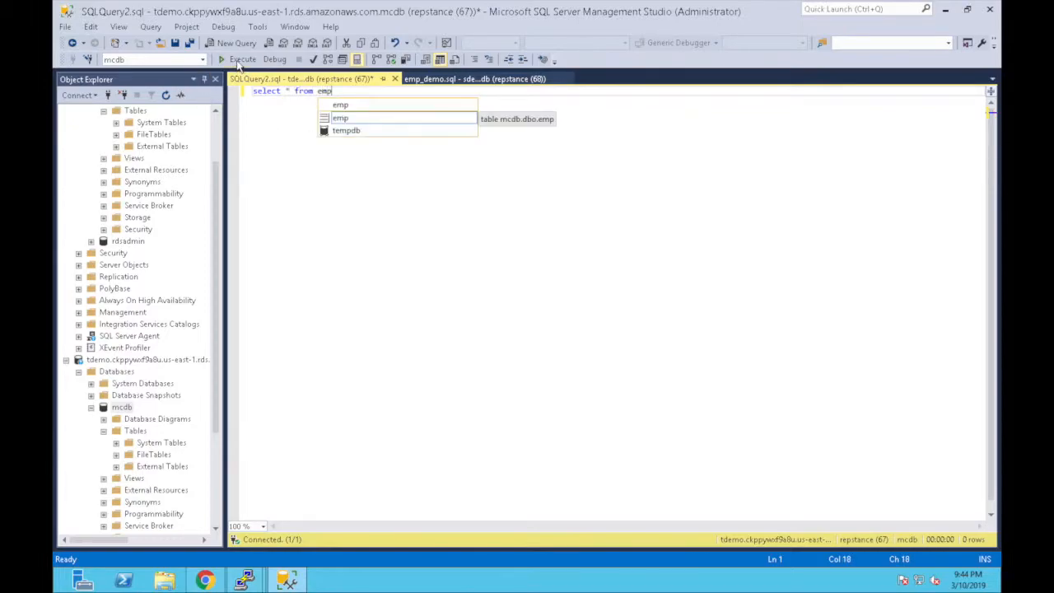
pyautogui.click(238, 63)
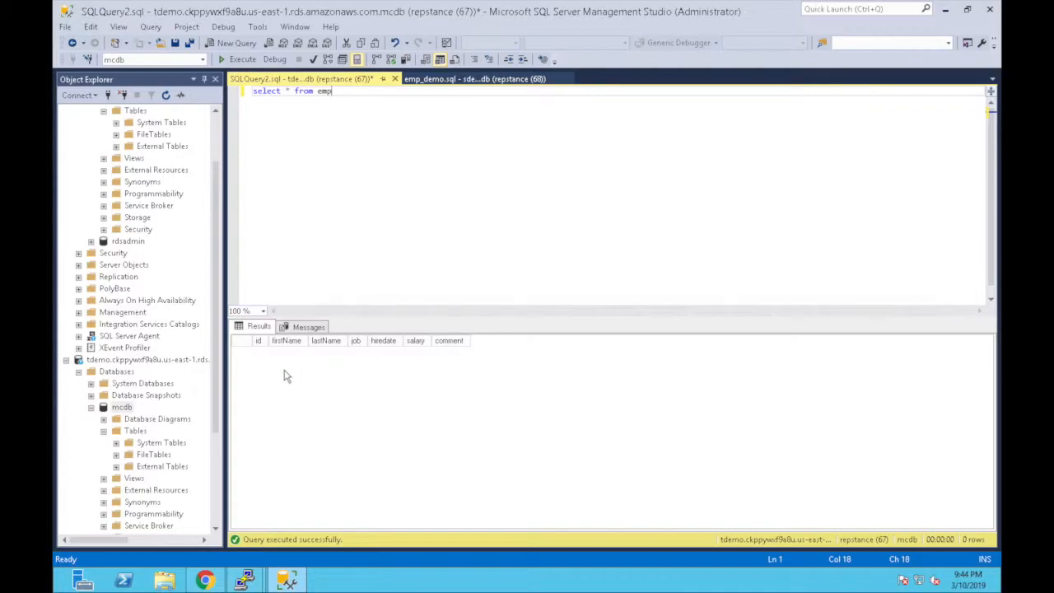
# - Refresh the target and source Tables folders so dbo.emp appears
pyautogui.click(136, 432)
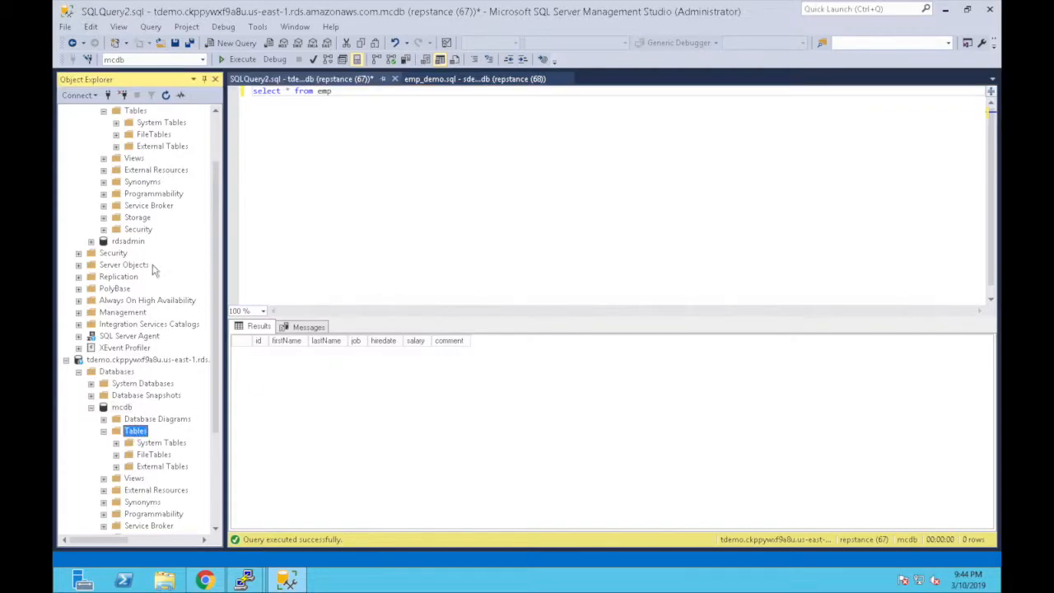
pyautogui.click(167, 96)
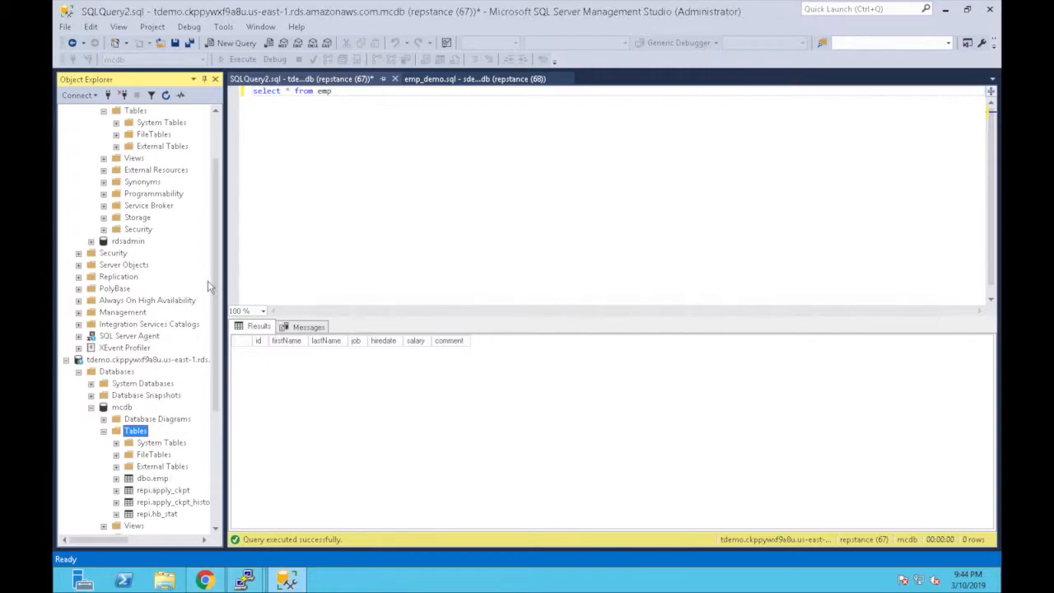
pyautogui.click(135, 110)
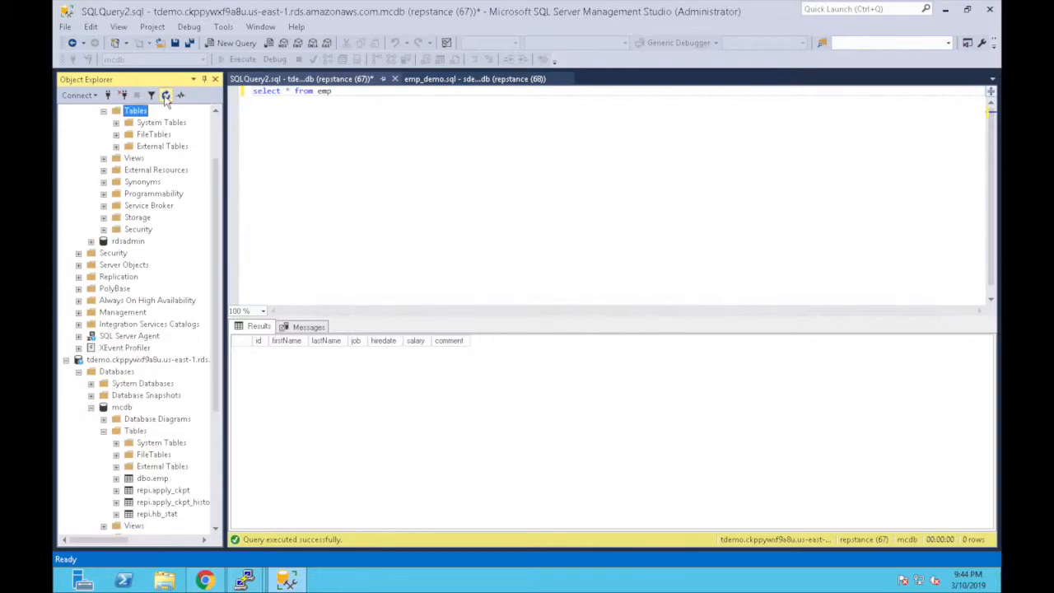
pyautogui.click(167, 95)
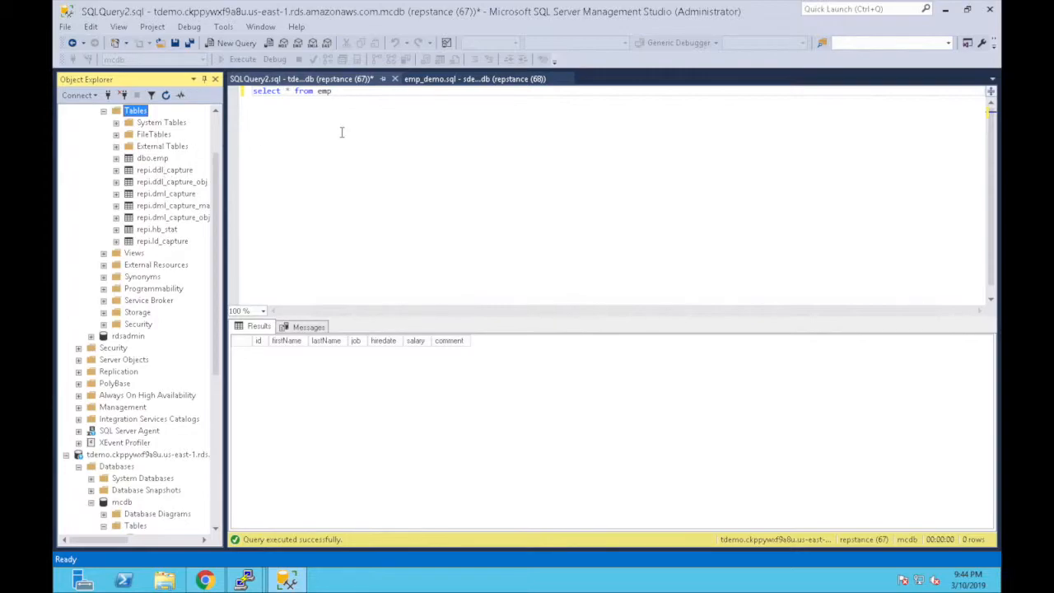
# - Insert the 12 employee rows into the source emp table, then re-run the target's select
pyautogui.click(463, 80)
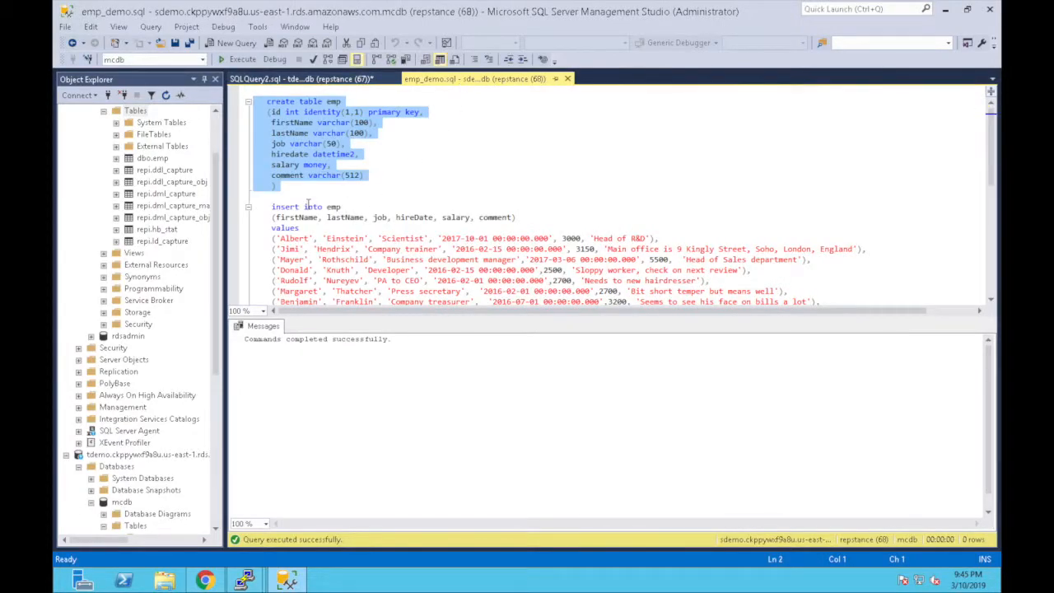
pyautogui.click(307, 206)
pyautogui.press('Home')
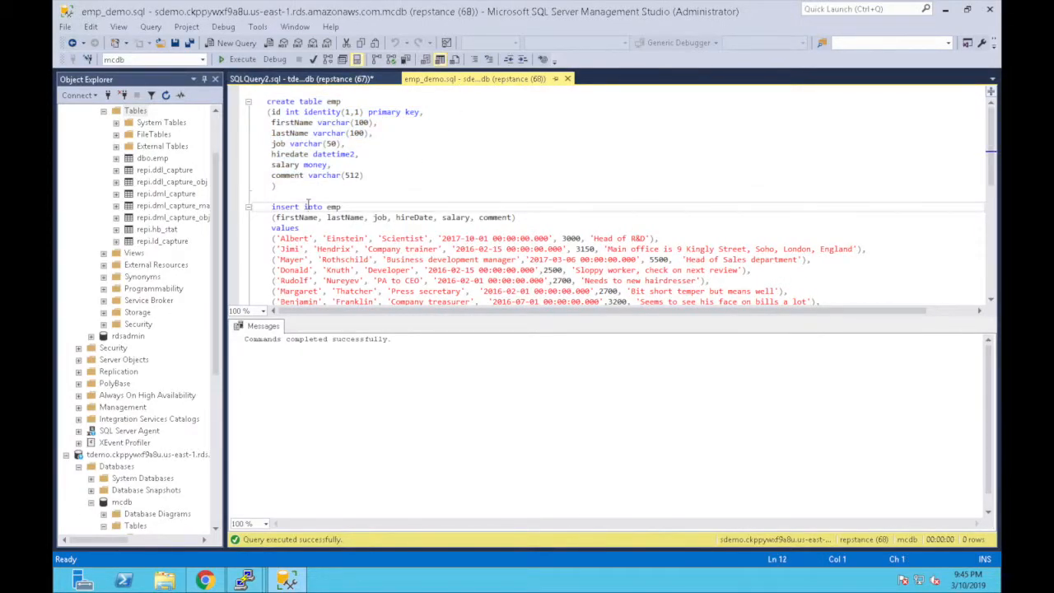
pyautogui.hotkey('shift', 'Down')
pyautogui.hotkey('shift', 'Down')
pyautogui.hotkey('shift', 'Down')
pyautogui.hotkey('shift', 'Down')
pyautogui.hotkey('shift', 'Down')
pyautogui.hotkey('shift', 'Down')
pyautogui.hotkey('shift', 'Down')
pyautogui.hotkey('shift', 'Down')
pyautogui.hotkey('shift', 'Down')
pyautogui.hotkey('shift', 'Down')
pyautogui.hotkey('shift', 'Down')
pyautogui.hotkey('shift', 'Down')
pyautogui.hotkey('shift', 'Down')
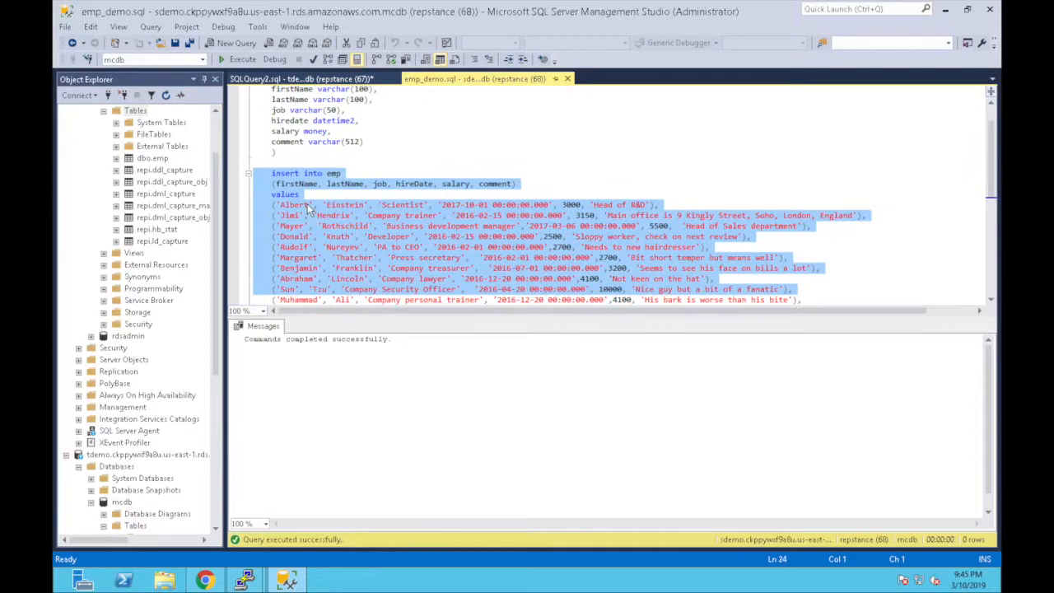
pyautogui.hotkey('shift', 'Down')
pyautogui.hotkey('shift', 'Down')
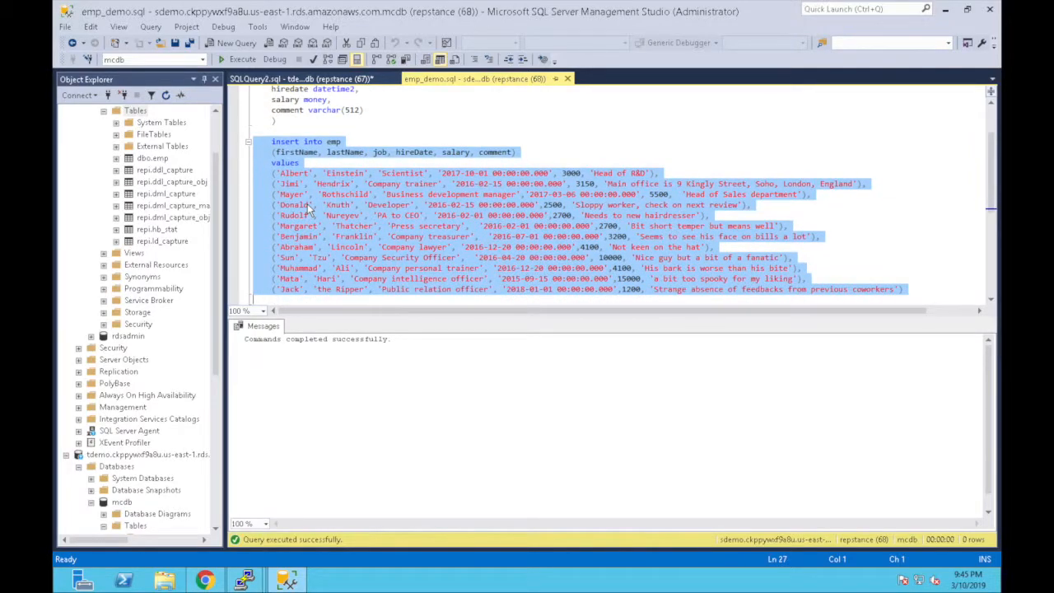
pyautogui.click(243, 63)
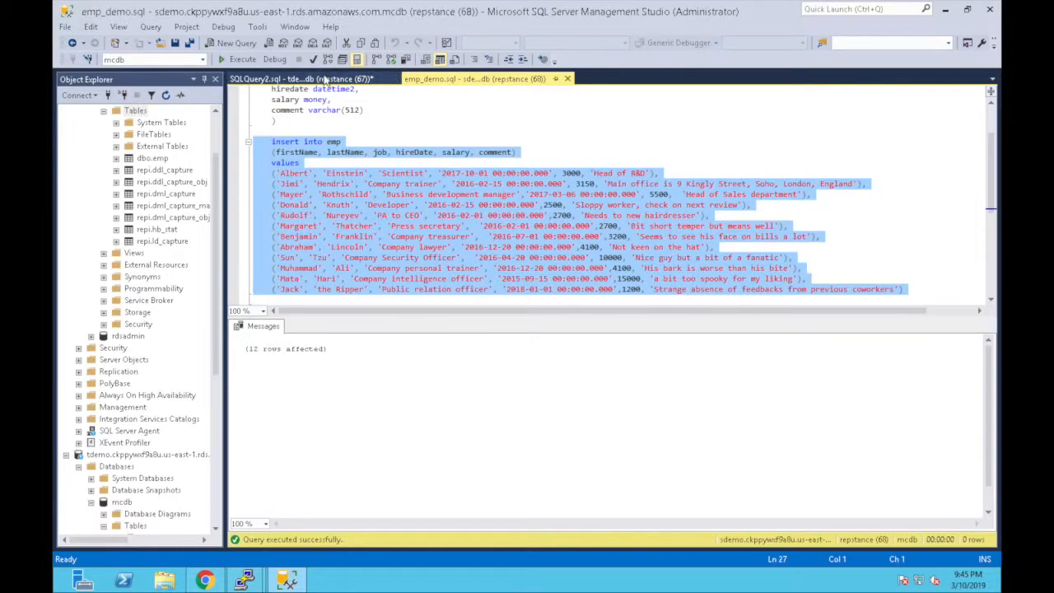
pyautogui.click(326, 80)
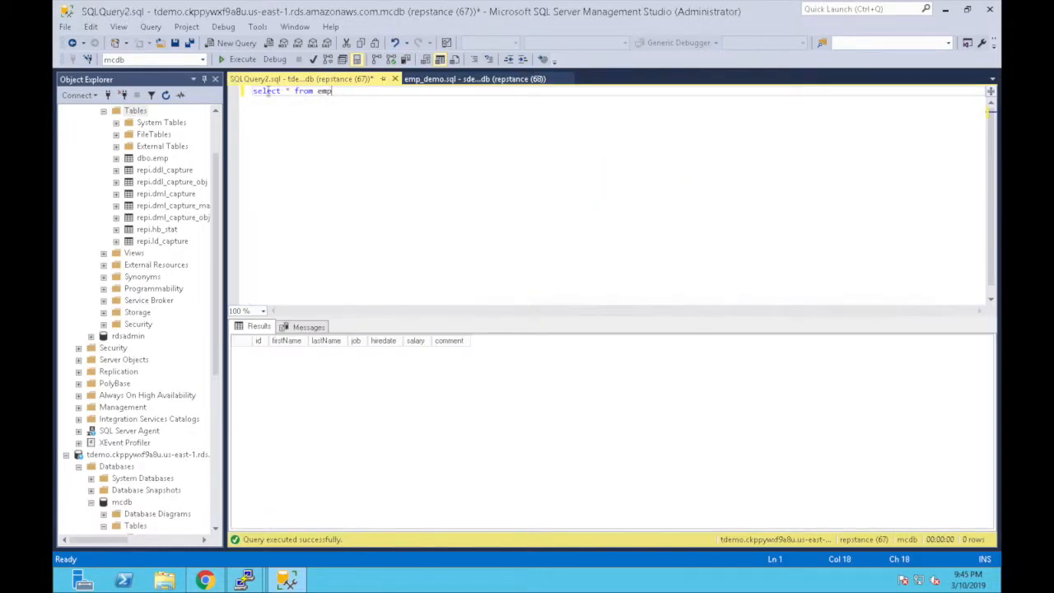
pyautogui.click(236, 59)
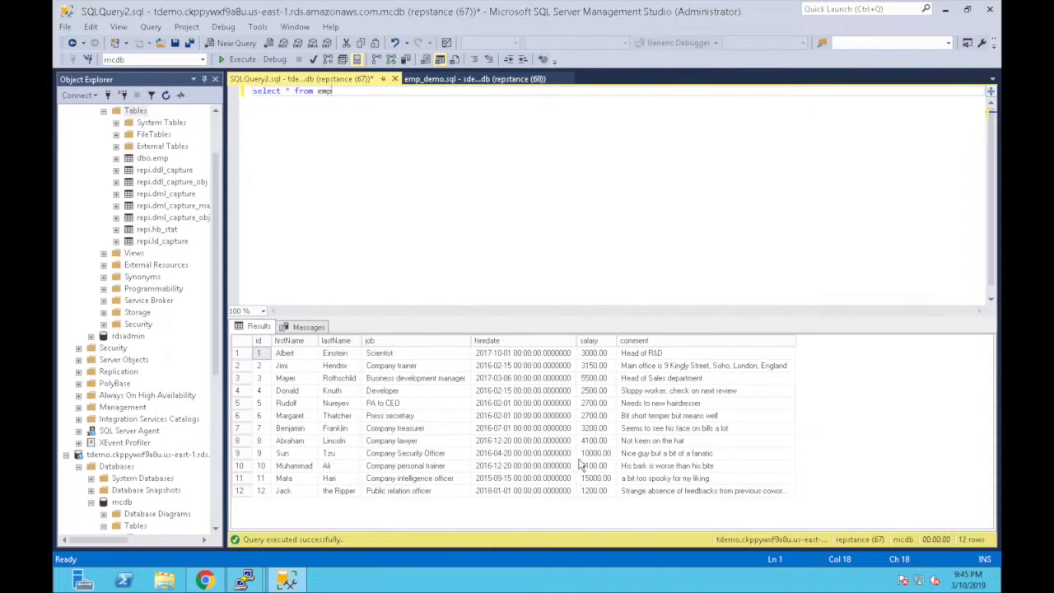
# - Run status in repcli to see 14 inserts captured and applied, then return to SSMS
pyautogui.moveTo(247, 581)
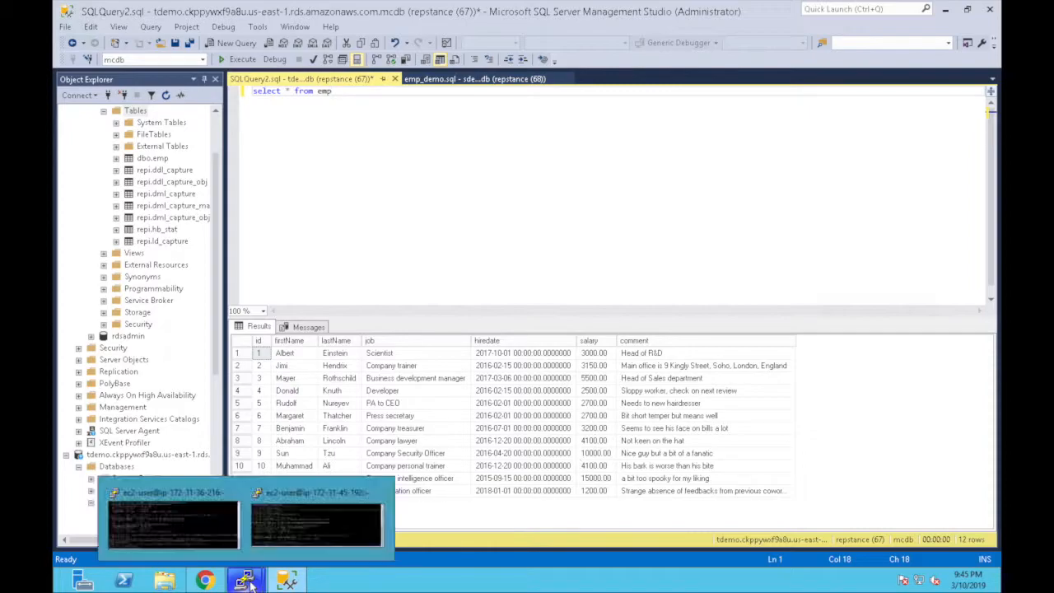
pyautogui.click(314, 532)
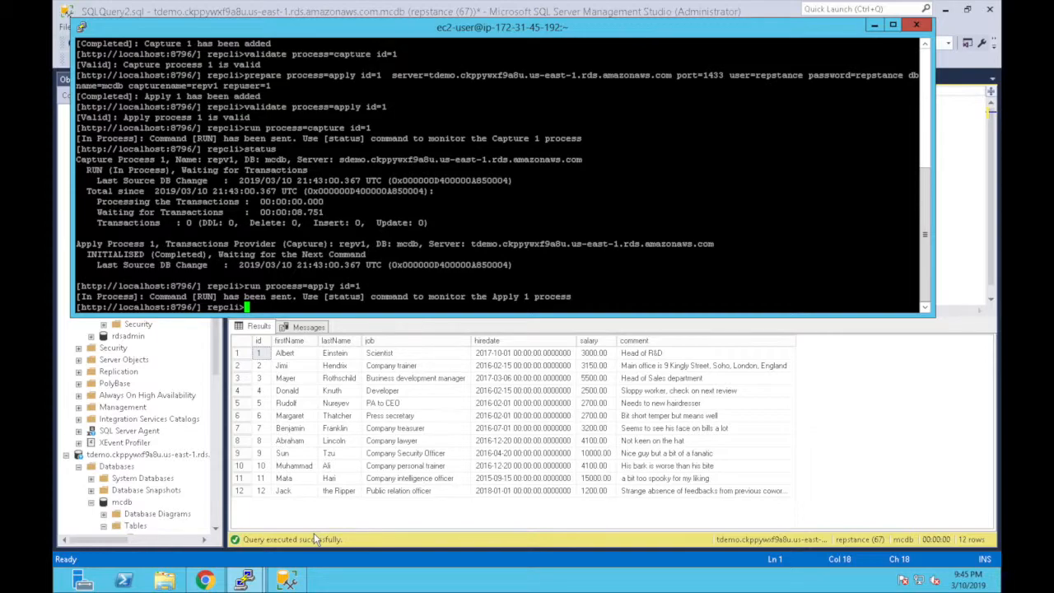
pyautogui.write('st')
pyautogui.press('Tab')
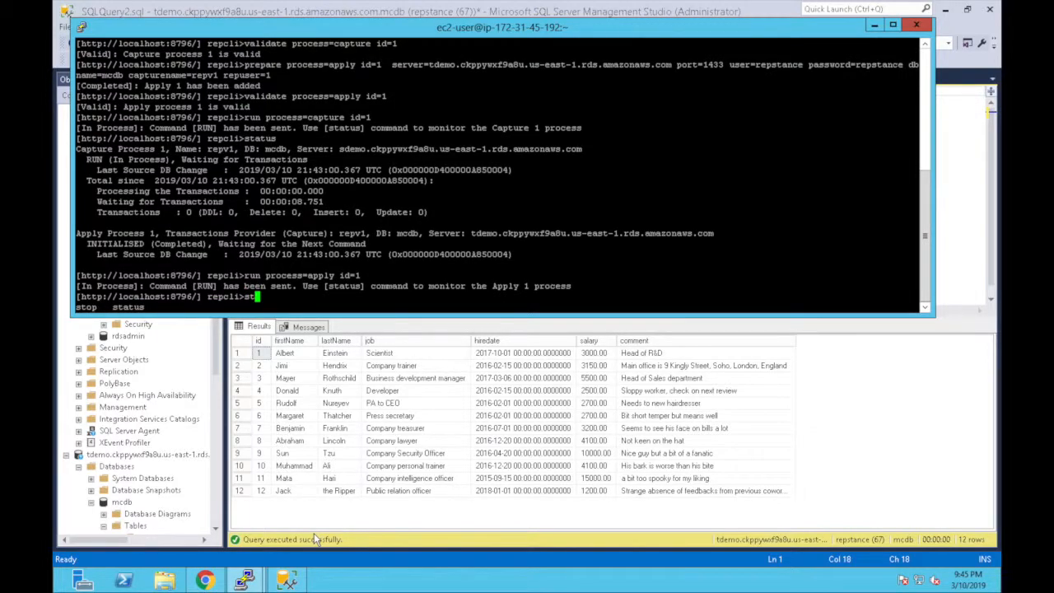
pyautogui.write('a')
pyautogui.press('Tab')
pyautogui.press('Return')
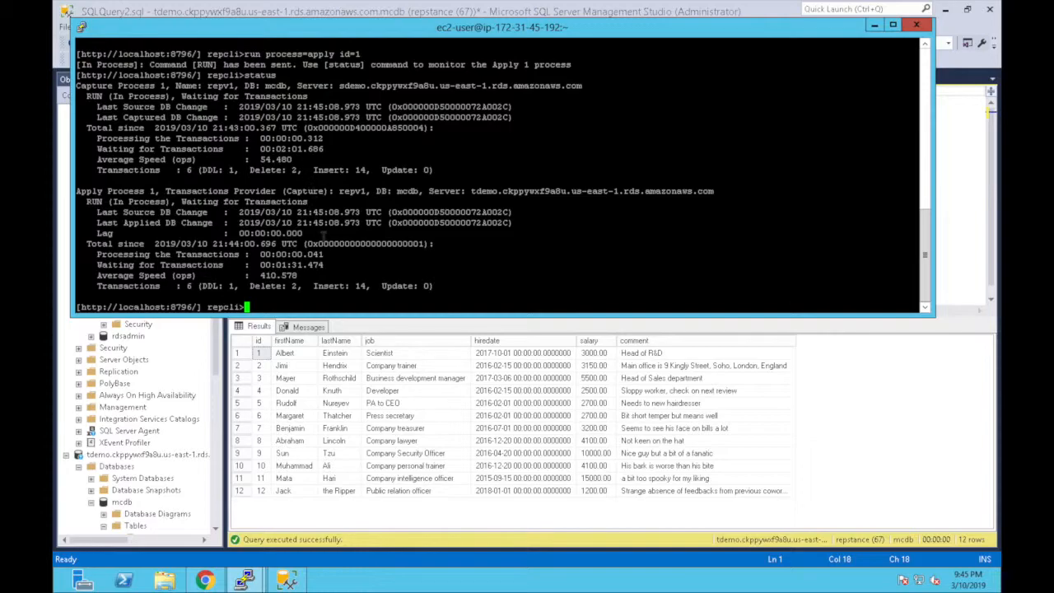
pyautogui.click(951, 138)
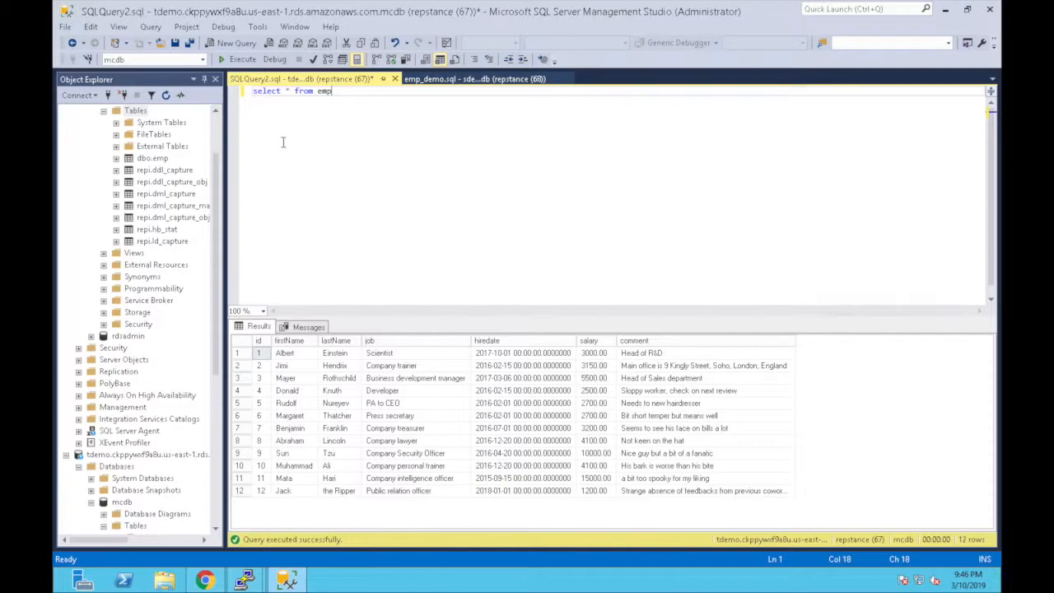
# - Open emp_audit_demo.sql and execute its CREATE TABLE block to create emp_audit_trail on the source
pyautogui.click(217, 129)
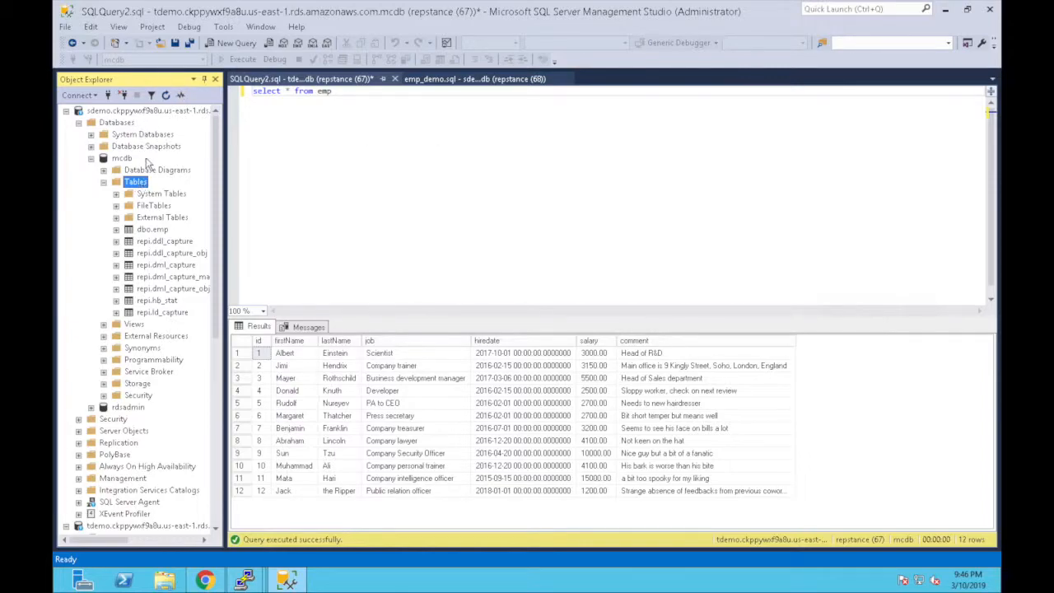
pyautogui.click(161, 47)
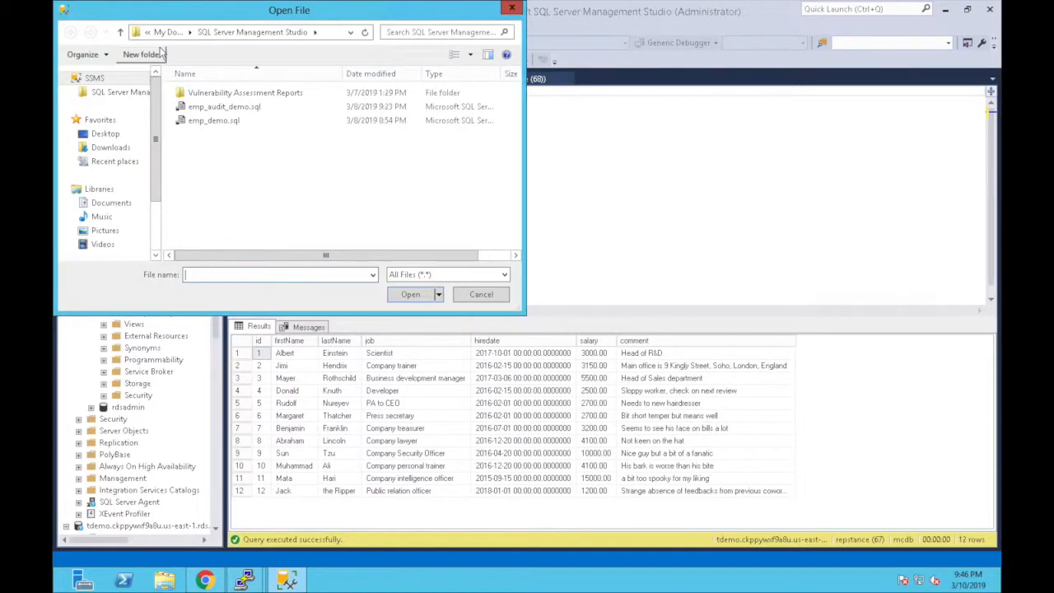
pyautogui.doubleClick(234, 109)
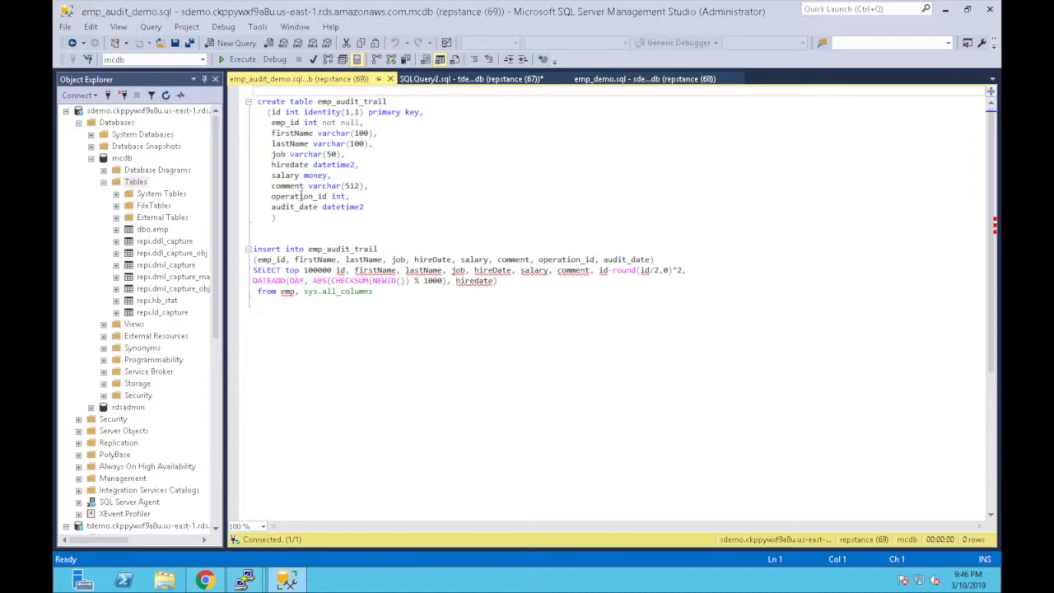
pyautogui.moveTo(282, 218); pyautogui.dragTo(234, 96)
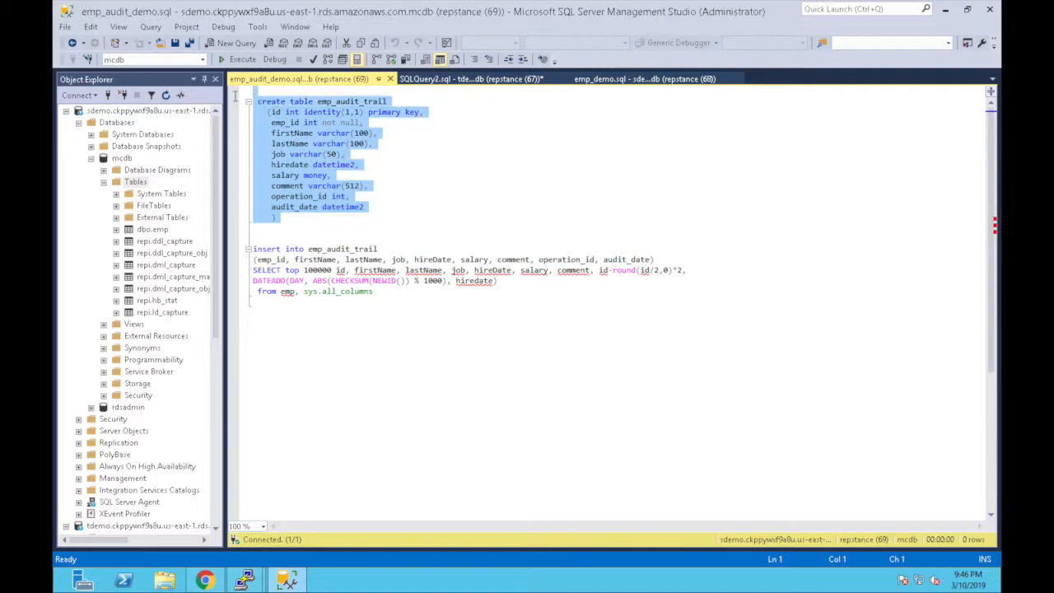
pyautogui.click(239, 59)
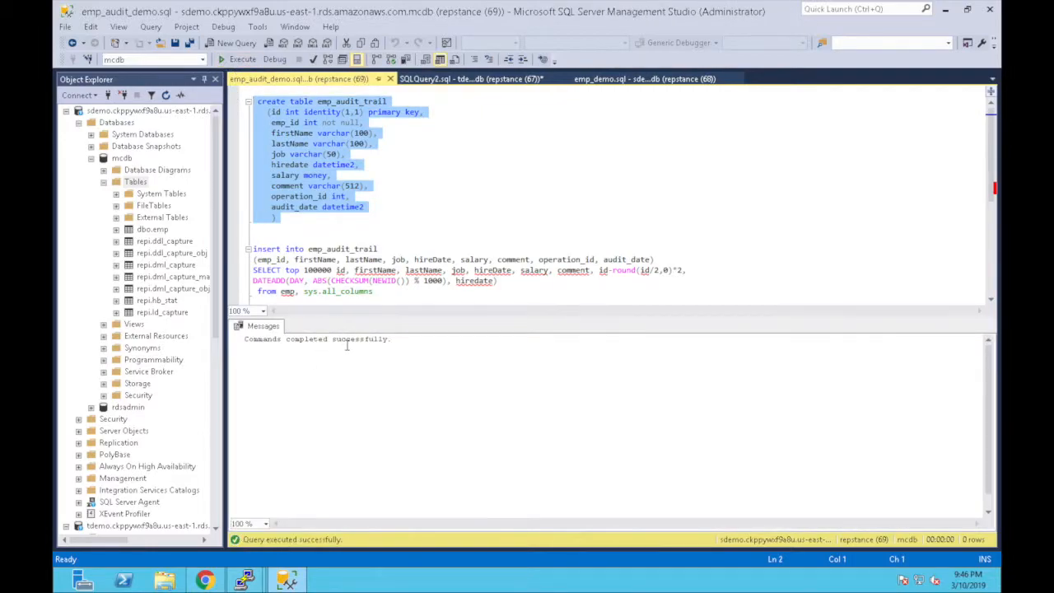
pyautogui.click(484, 81)
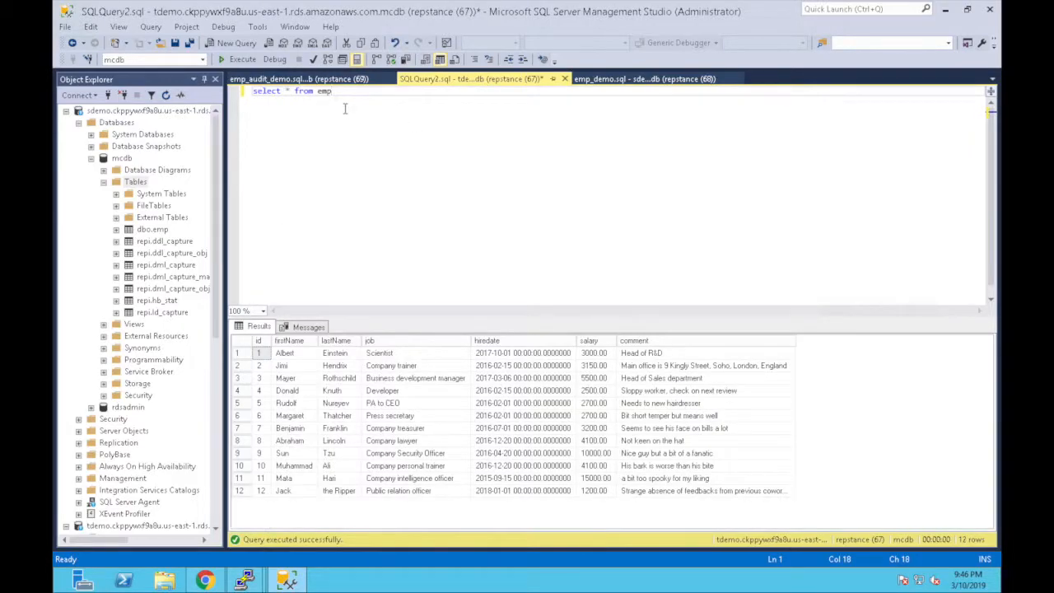
# - Query emp_audit_trail on the target (0 rows), then insert 100000 audit rows on the source
pyautogui.write('_a')
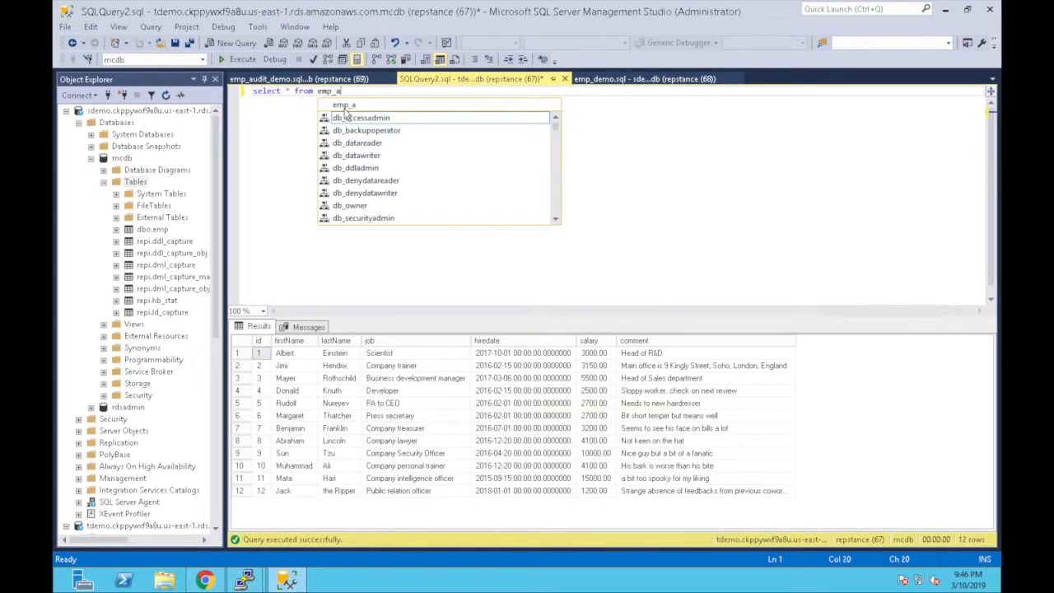
pyautogui.write('udit_trail')
pyautogui.click(238, 59)
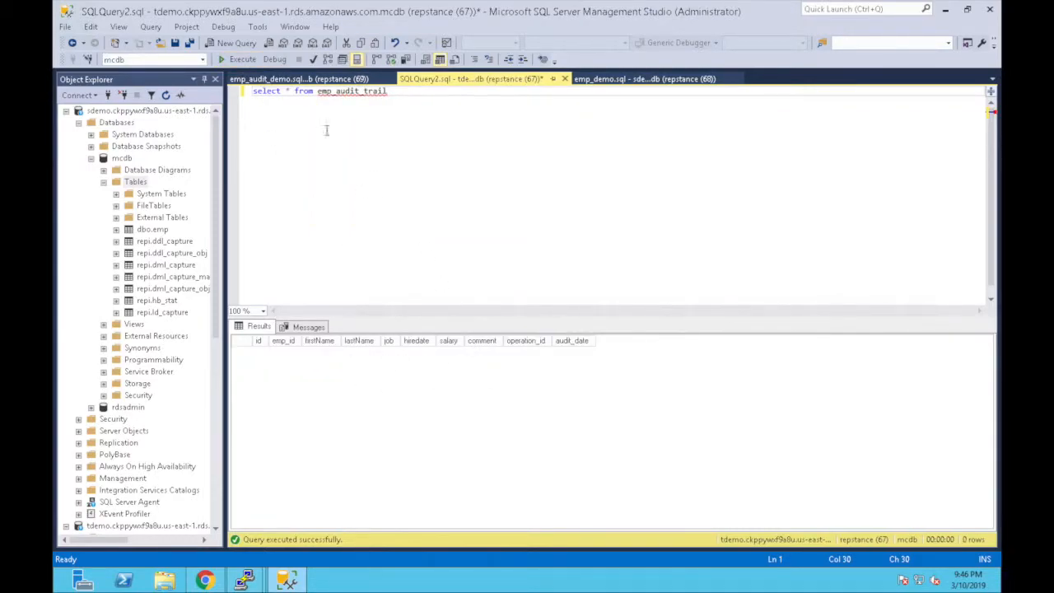
pyautogui.click(299, 83)
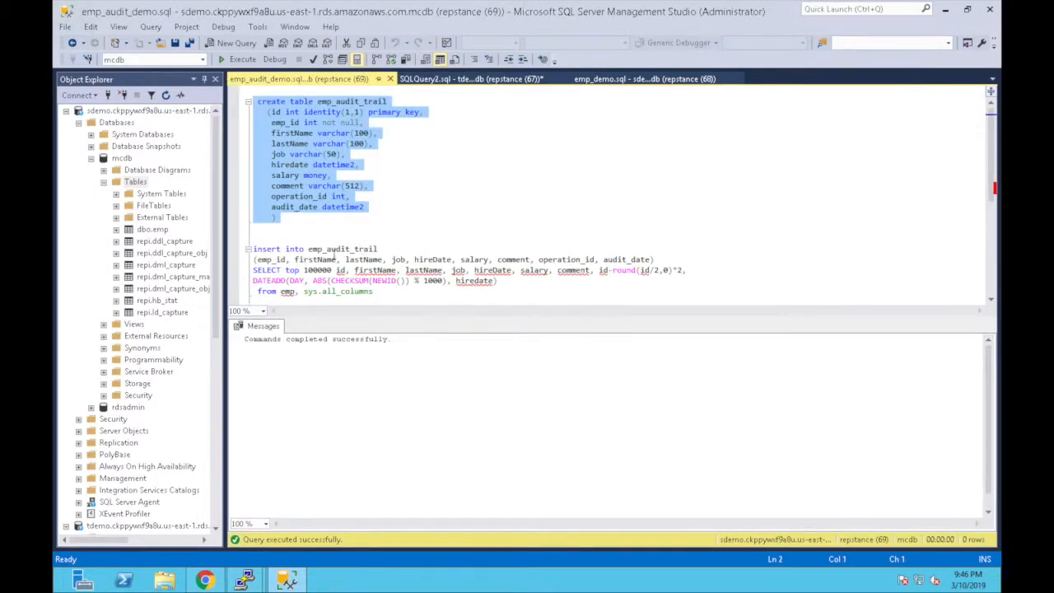
pyautogui.click(305, 239)
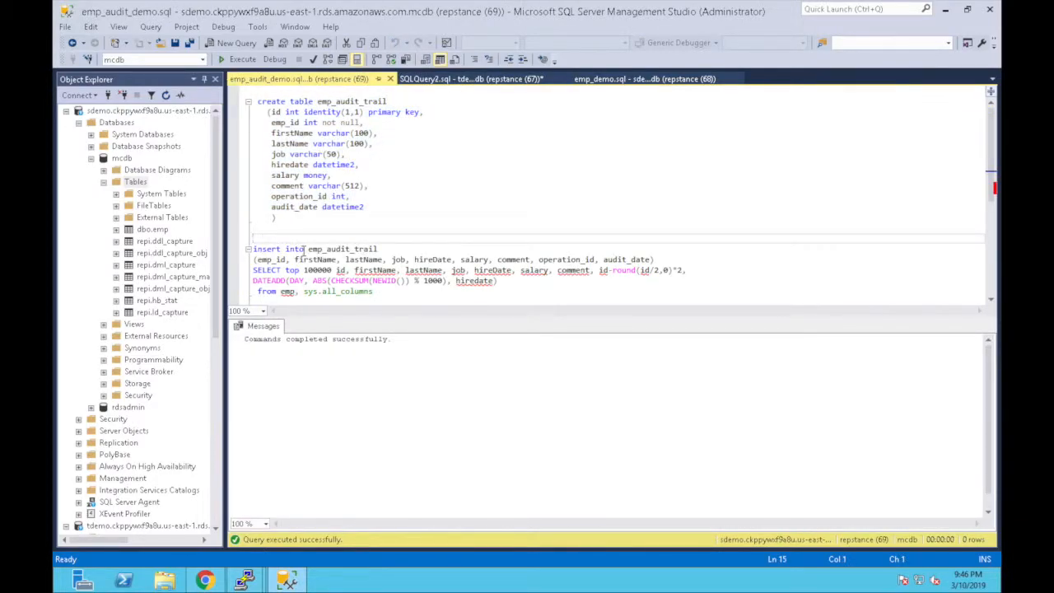
pyautogui.hotkey('shift', 'Down')
pyautogui.hotkey('shift', 'Down')
pyautogui.hotkey('shift', 'Down')
pyautogui.hotkey('shift', 'Down')
pyautogui.hotkey('shift', 'Down')
pyautogui.hotkey('shift', 'Down')
pyautogui.hotkey('shift', 'Down')
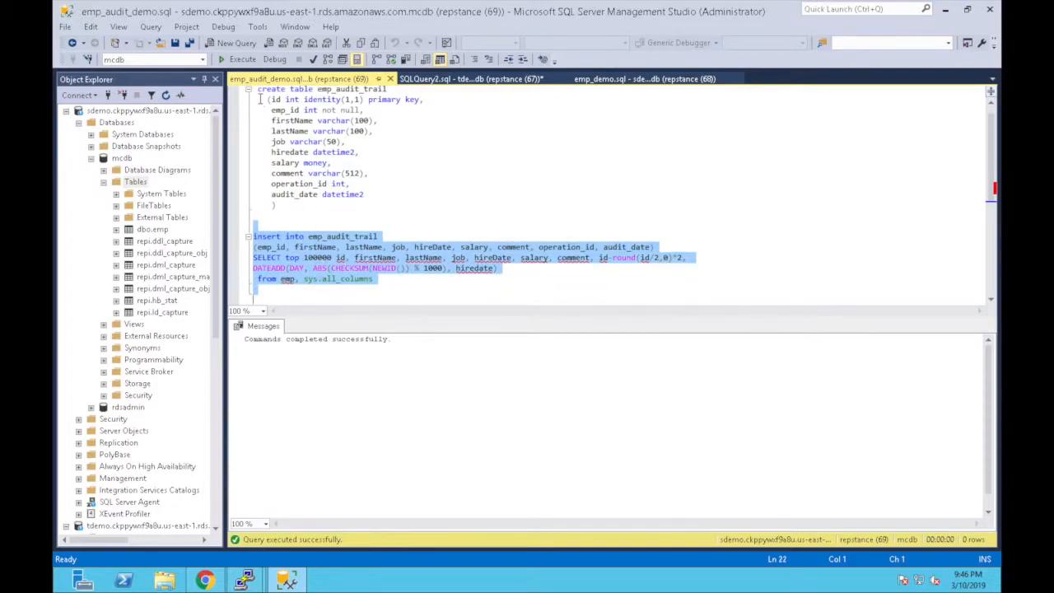
pyautogui.click(240, 59)
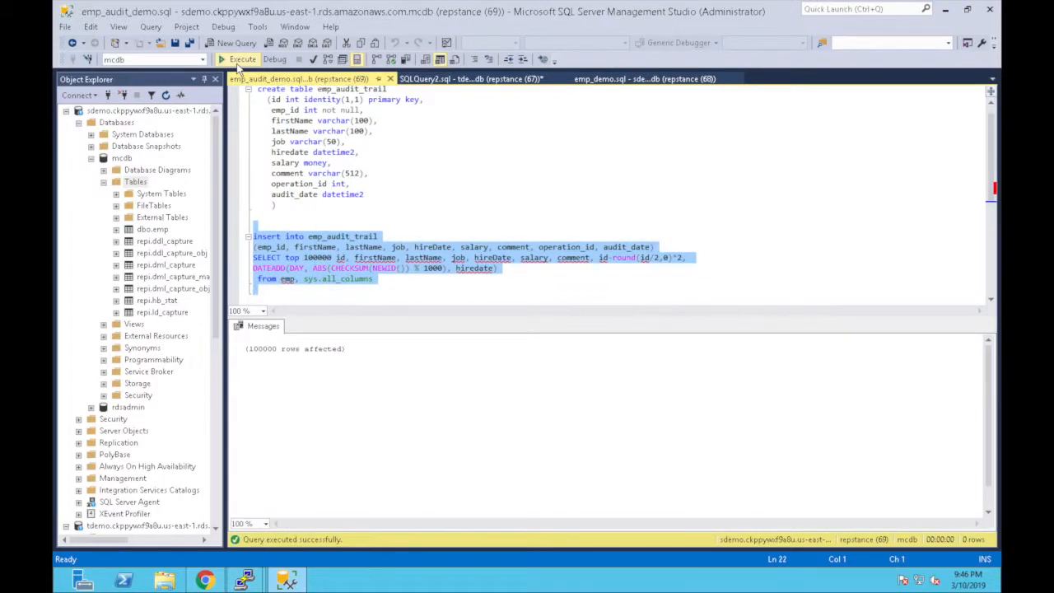
pyautogui.click(461, 79)
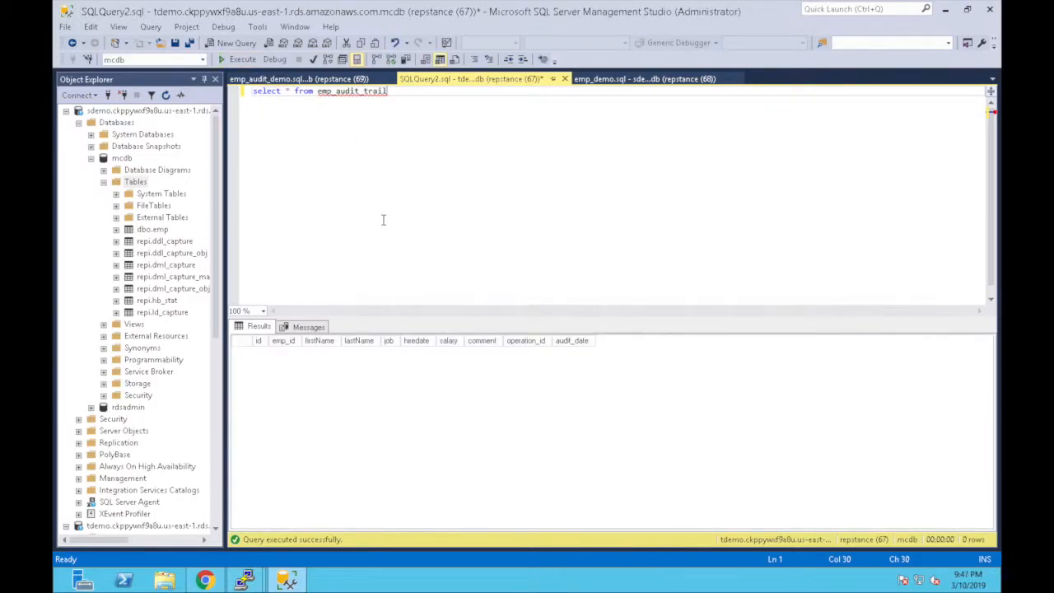
# - Re-run the target's emp_audit_trail select, then run select count(*) to see 100000
pyautogui.click(241, 62)
pyautogui.click(239, 62)
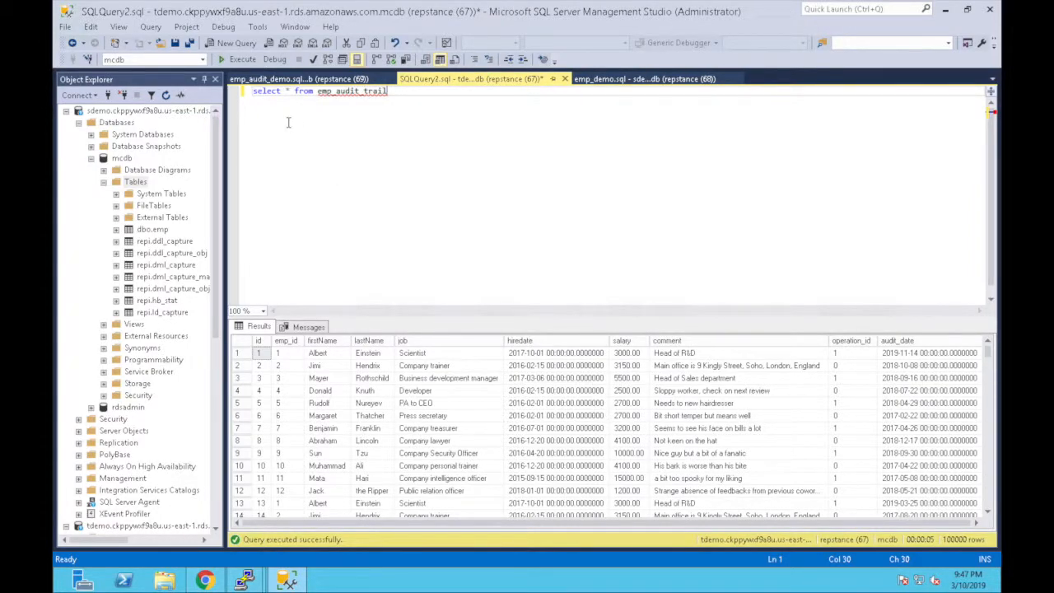
pyautogui.doubleClick(285, 91)
pyautogui.write('cou')
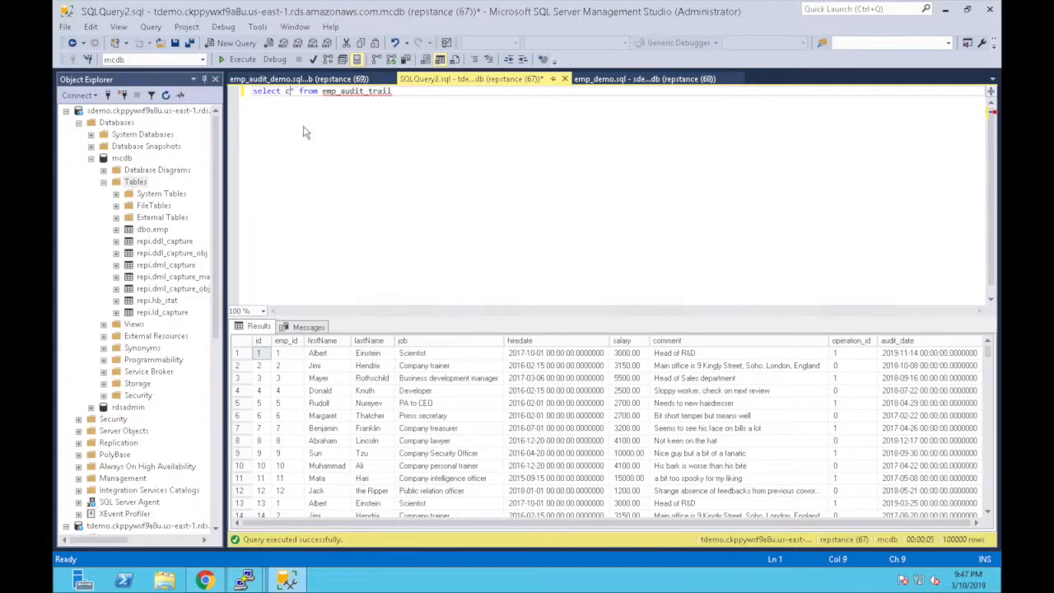
pyautogui.write('nt(')
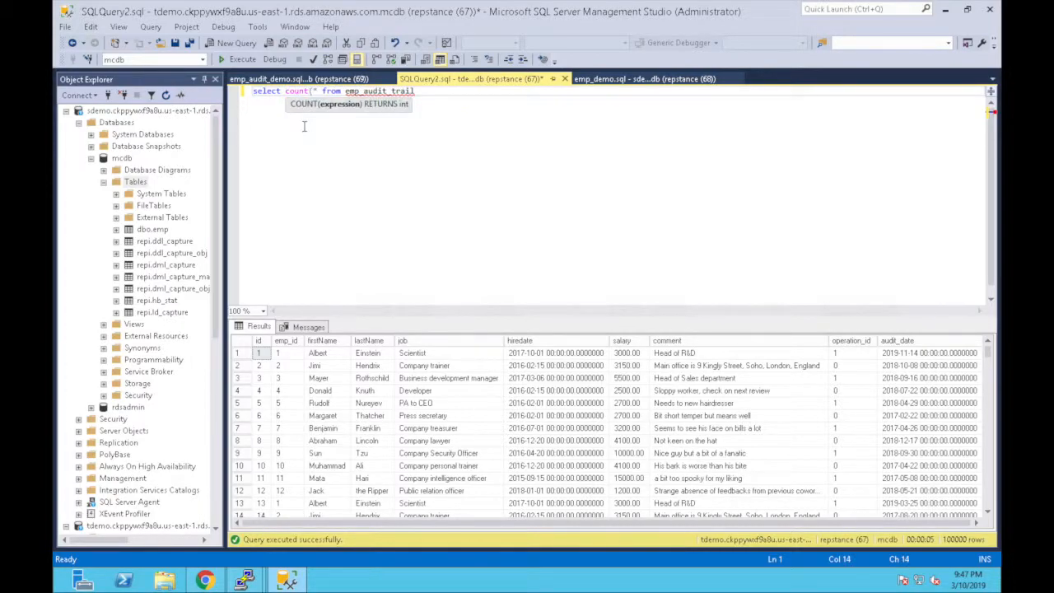
pyautogui.write('*)')
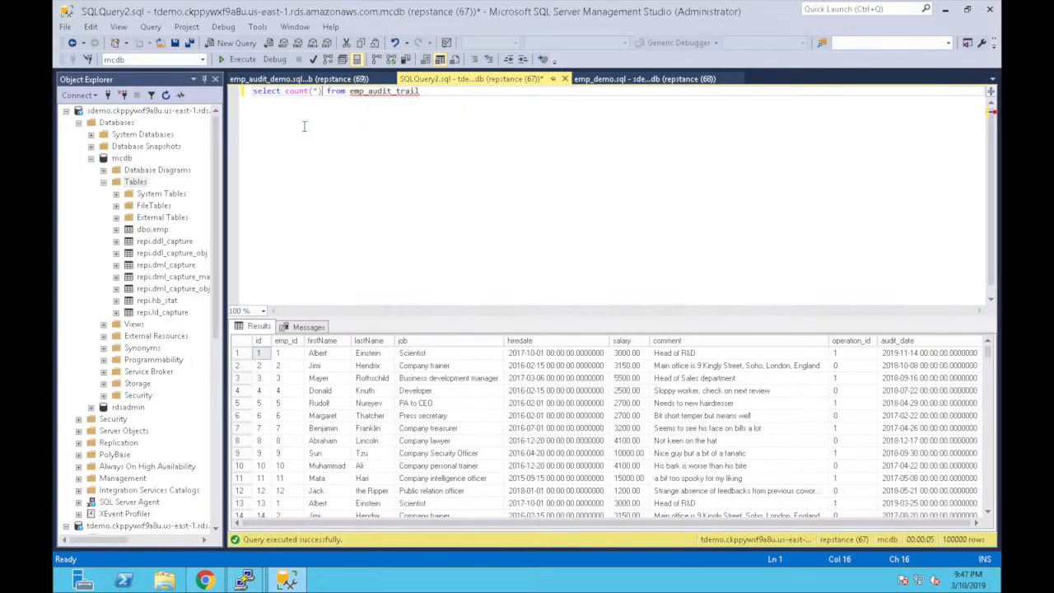
pyautogui.click(244, 63)
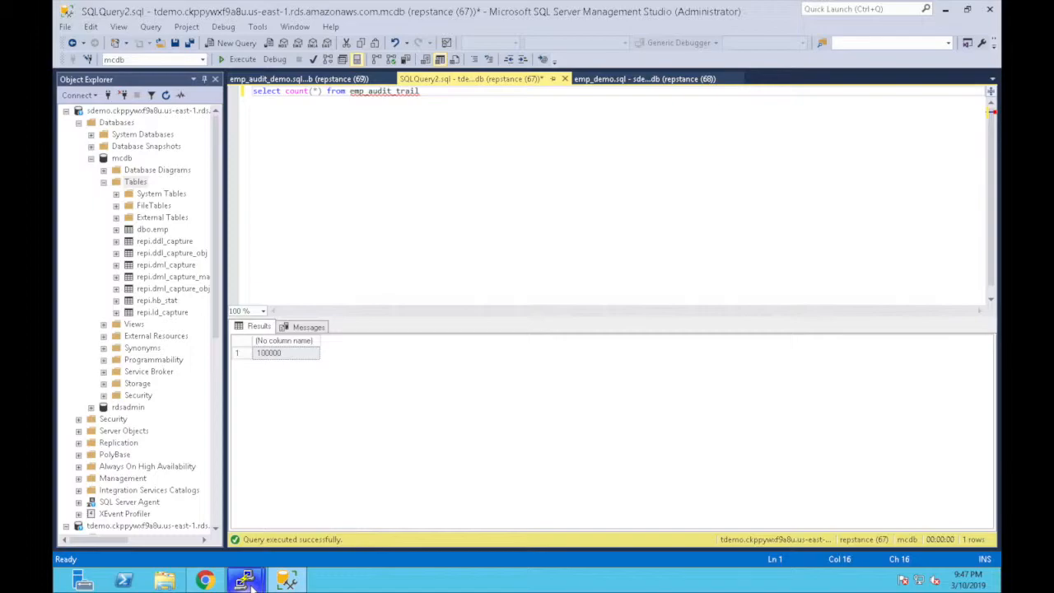
# - Run status in repcli, showing 100016 inserts captured and applied with zero lag
pyautogui.moveTo(251, 582)
pyautogui.click(328, 530)
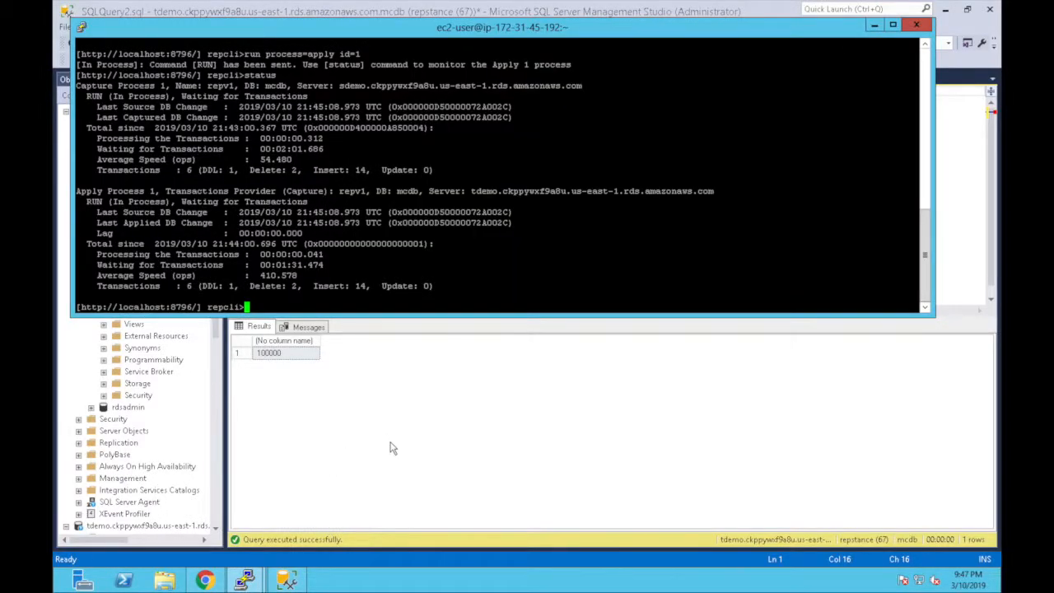
pyautogui.write('status')
pyautogui.press('Return')
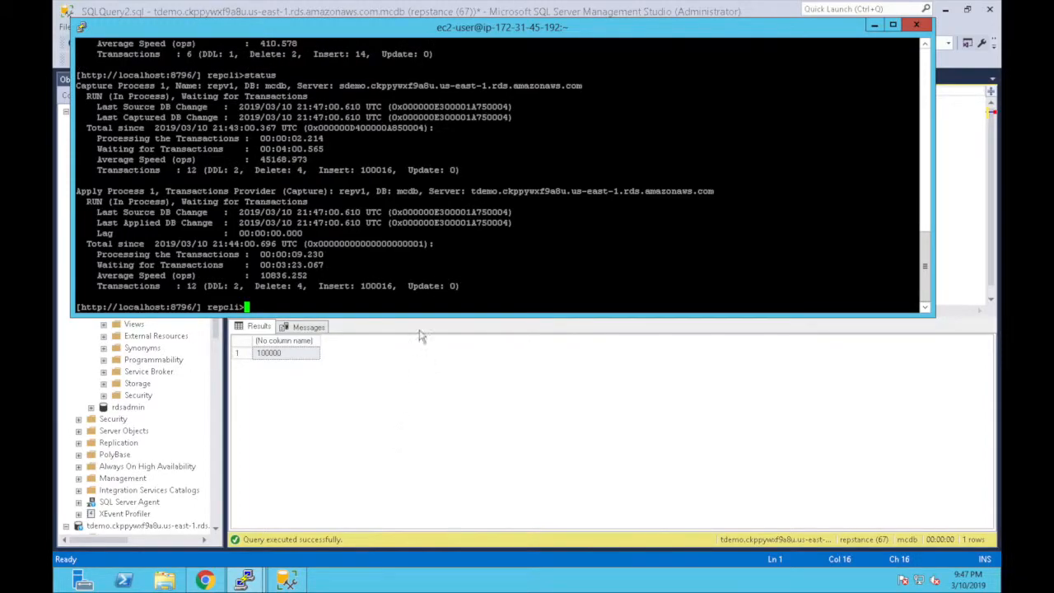